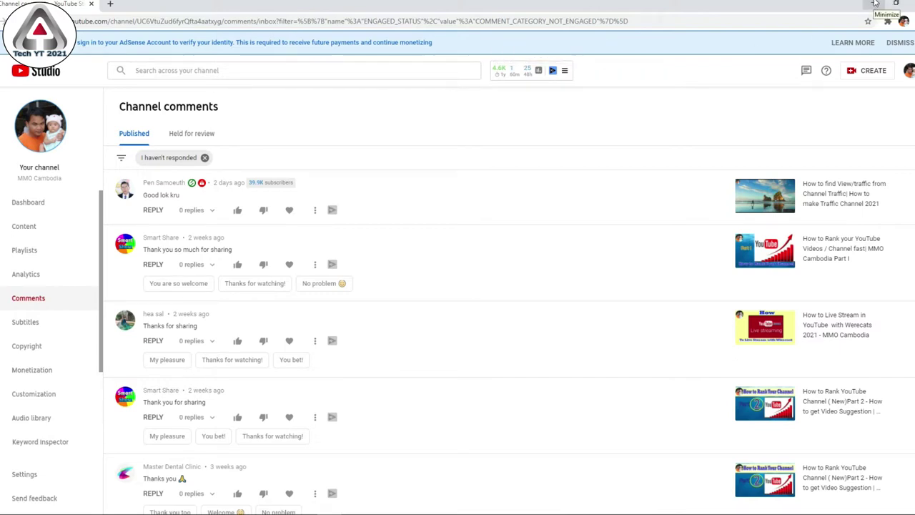
Step: Switch to the Word outline on ranking a channel with comments and go to the tip about replying to all comments
{"action": "left_click", "coordinate": [875, 5]}
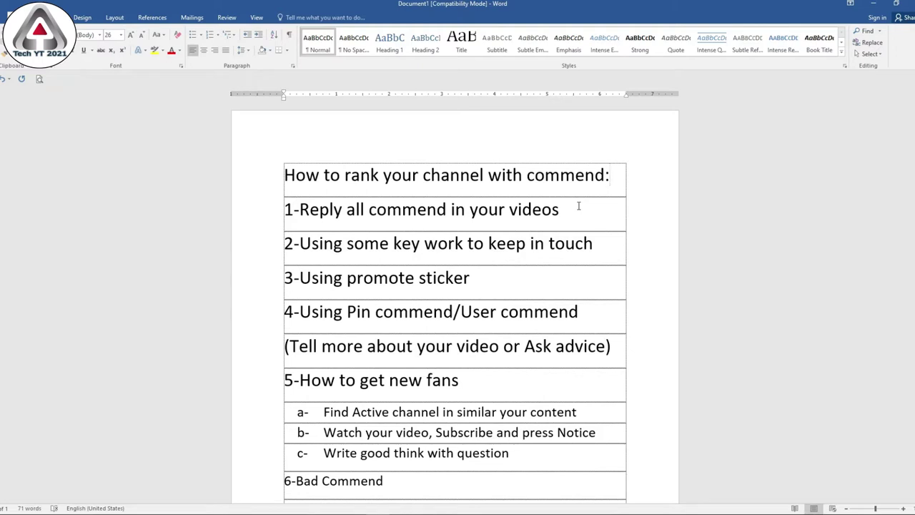
{"action": "left_click", "coordinate": [569, 211]}
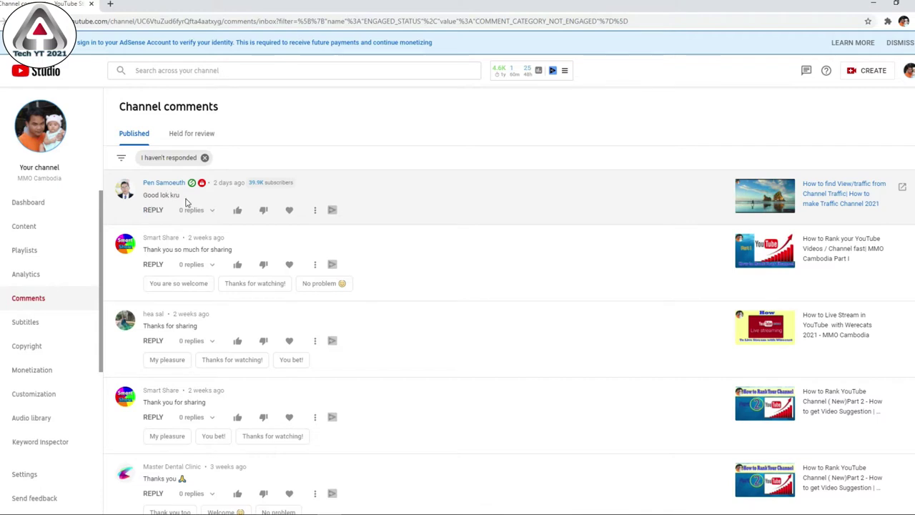
Step: In YouTube Studio, give a heart to the "Good lok kru" comment and post the reply "you are welcome"
{"action": "left_click", "coordinate": [290, 211]}
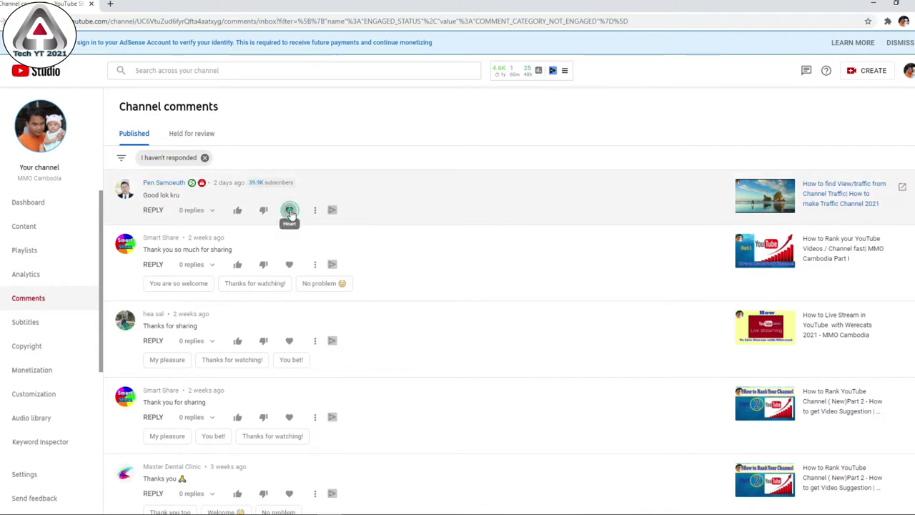
{"action": "left_click", "coordinate": [153, 210]}
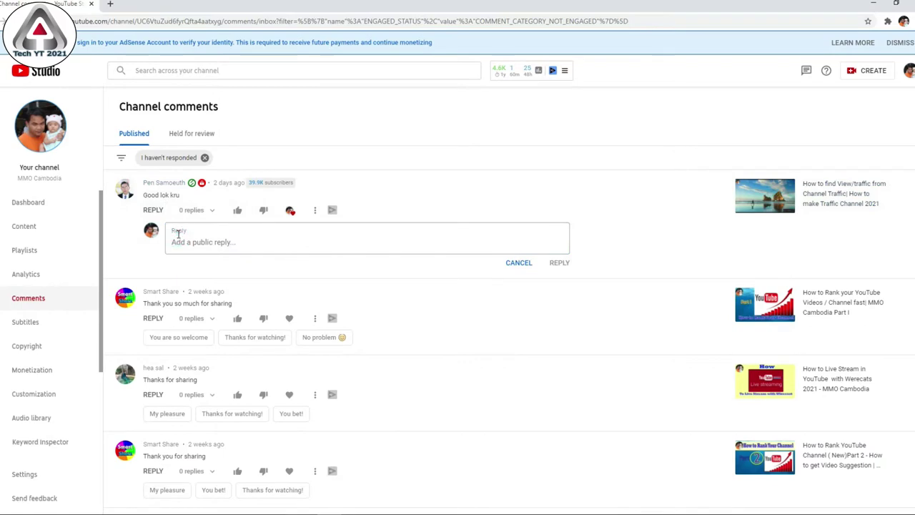
{"action": "scroll", "coordinate": [178, 234], "scroll_direction": "down", "scroll_amount": 8}
{"action": "scroll", "coordinate": [178, 236], "scroll_direction": "up", "scroll_amount": 8}
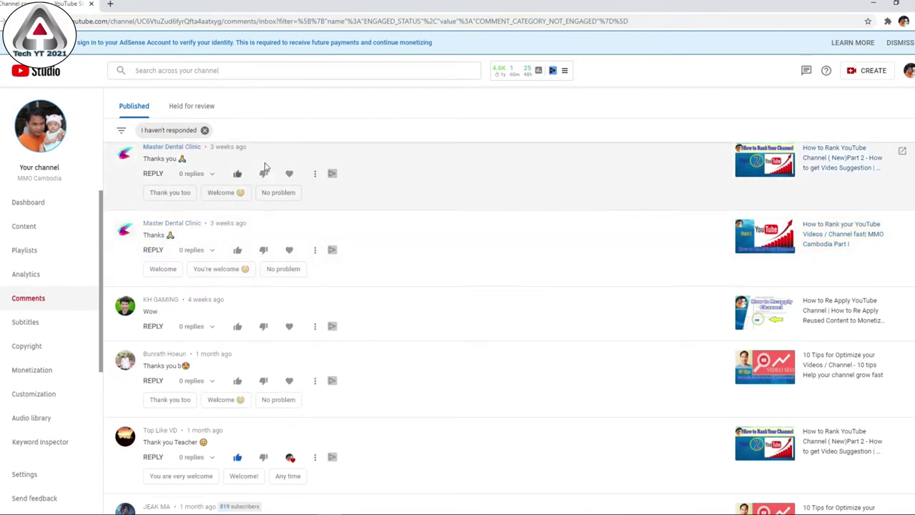
{"action": "left_click", "coordinate": [206, 243]}
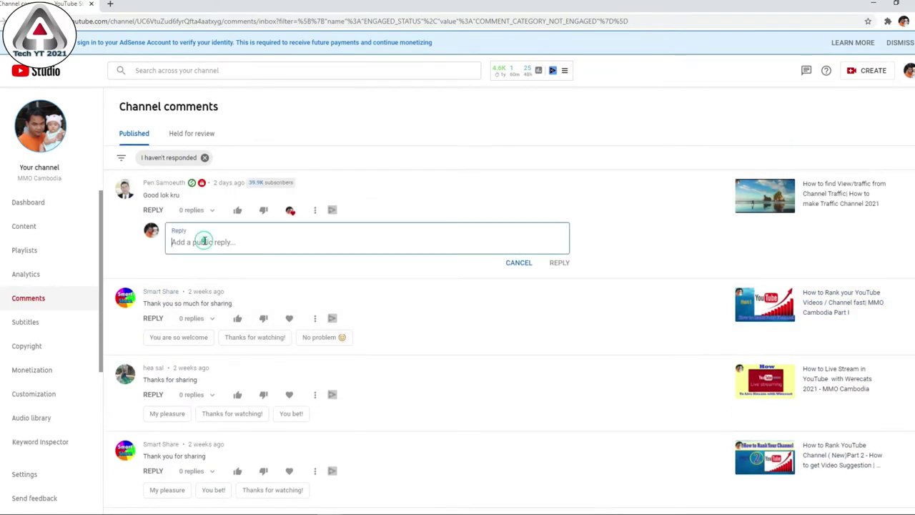
{"action": "type", "text": "T"}
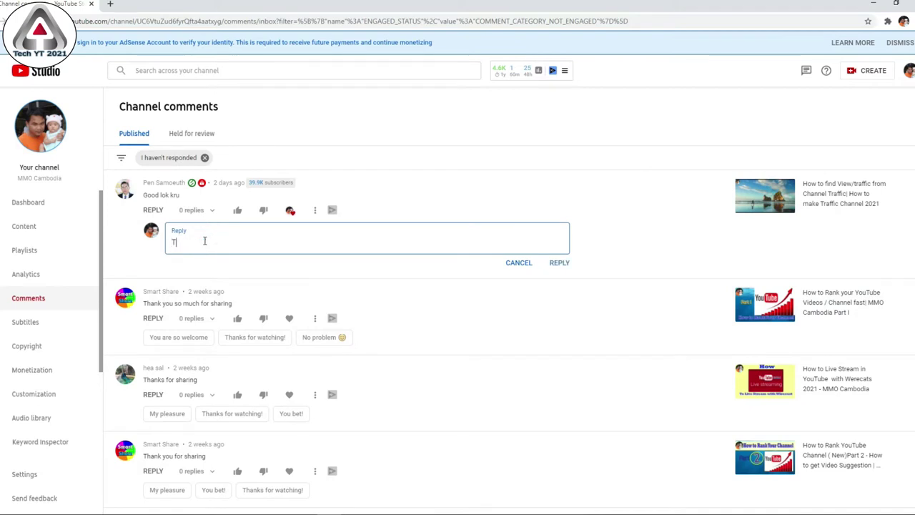
{"action": "key", "text": "BackSpace"}
{"action": "key", "text": "BackSpace"}
{"action": "type", "text": "yo"}
{"action": "left_click", "coordinate": [560, 263]}
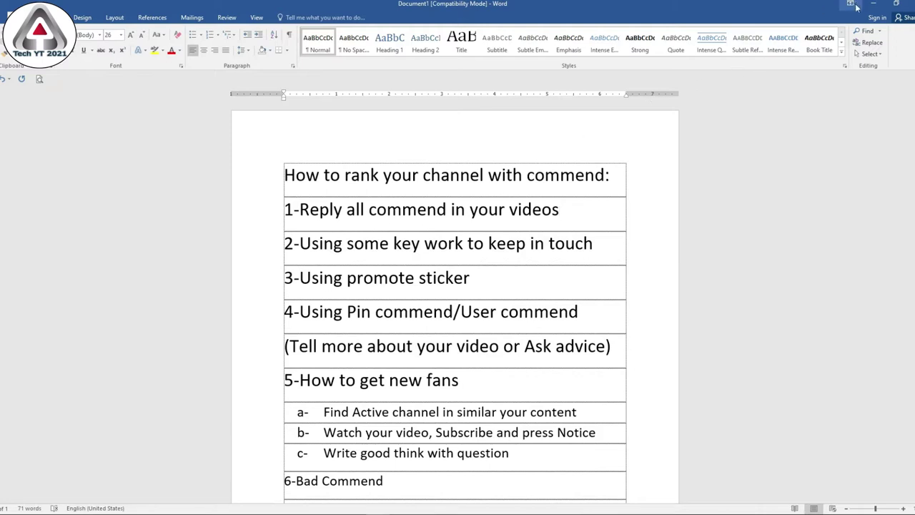
Step: Give a heart to the "Thank you so much for sharing" comment on the "How to Rank your YouTube Videos" video
{"action": "key", "text": "alt+Tab"}
{"action": "left_click", "coordinate": [480, 278]}
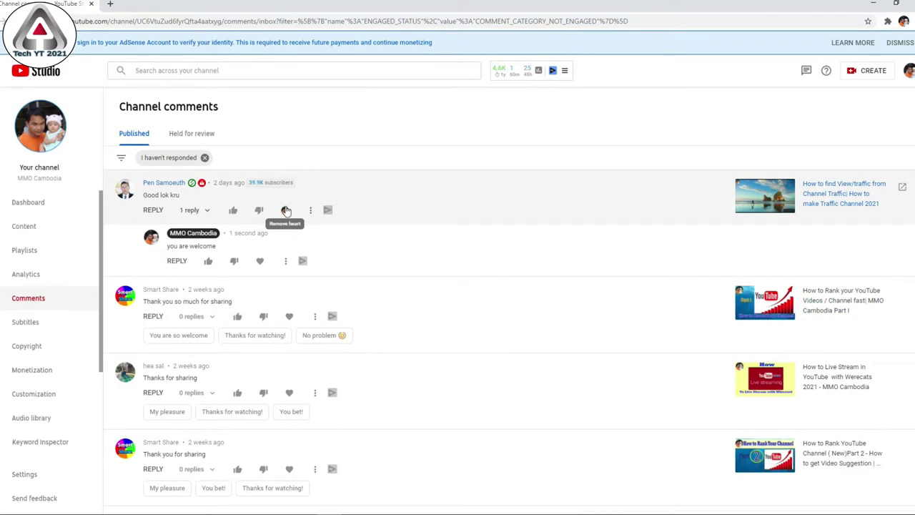
{"action": "left_click", "coordinate": [289, 316]}
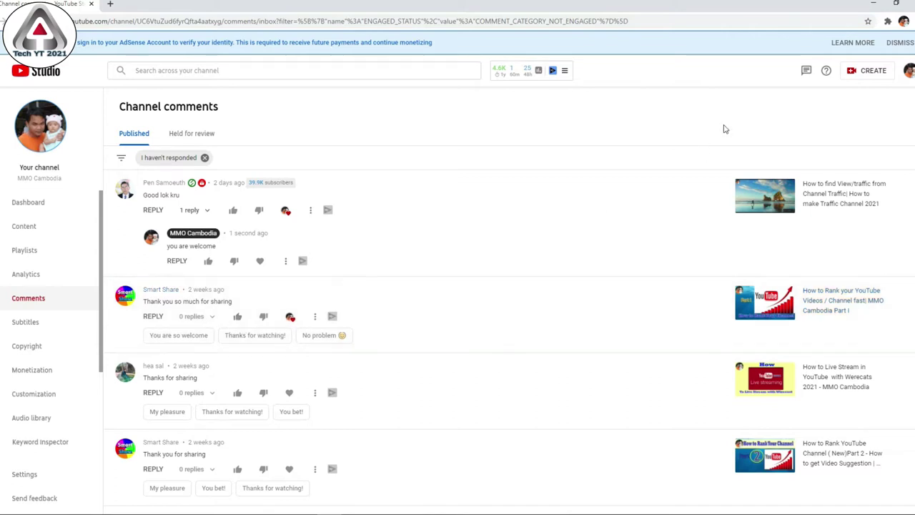
Step: Open the YouTube home page in a new browser tab and look through the account's notifications for uploads, premieres and comments
{"action": "left_click", "coordinate": [111, 4]}
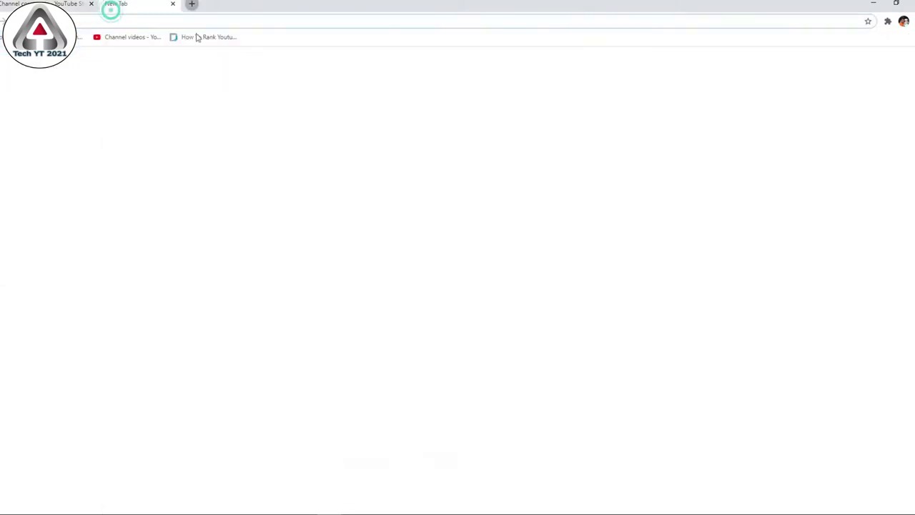
{"action": "left_click", "coordinate": [415, 252]}
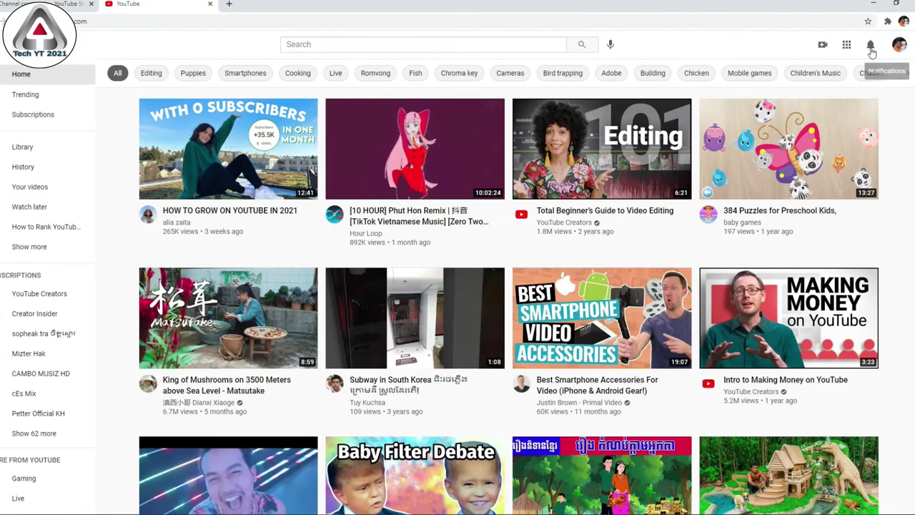
{"action": "left_click", "coordinate": [871, 48]}
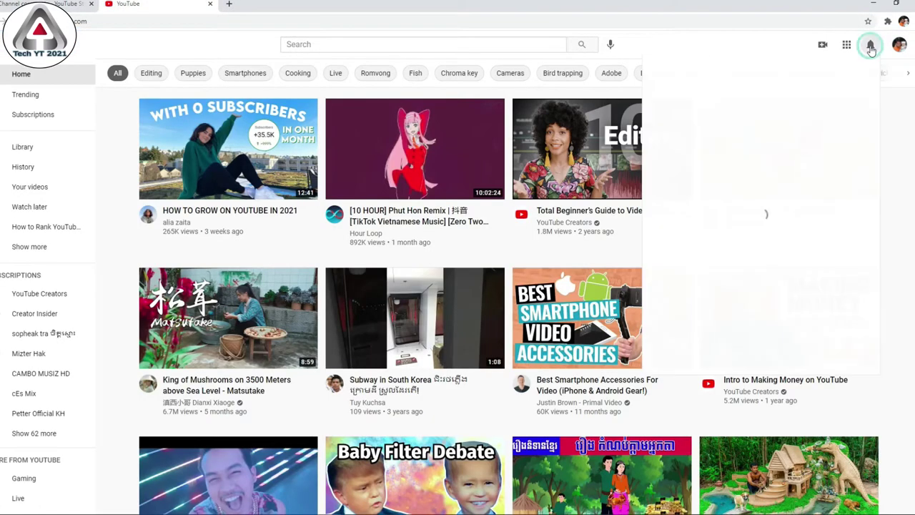
{"action": "scroll", "coordinate": [813, 186], "scroll_direction": "down", "scroll_amount": 5}
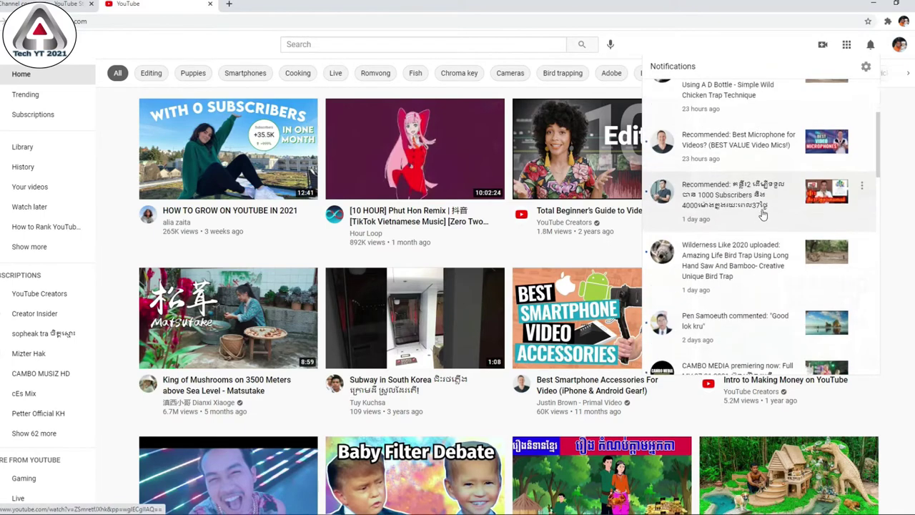
{"action": "scroll", "coordinate": [763, 159], "scroll_direction": "up", "scroll_amount": 3}
{"action": "scroll", "coordinate": [760, 218], "scroll_direction": "down", "scroll_amount": 8}
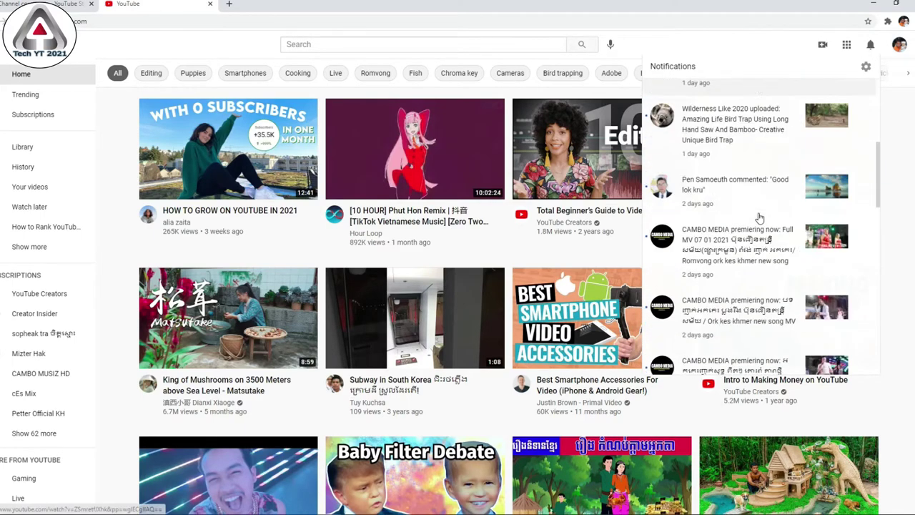
{"action": "scroll", "coordinate": [746, 226], "scroll_direction": "down", "scroll_amount": 6}
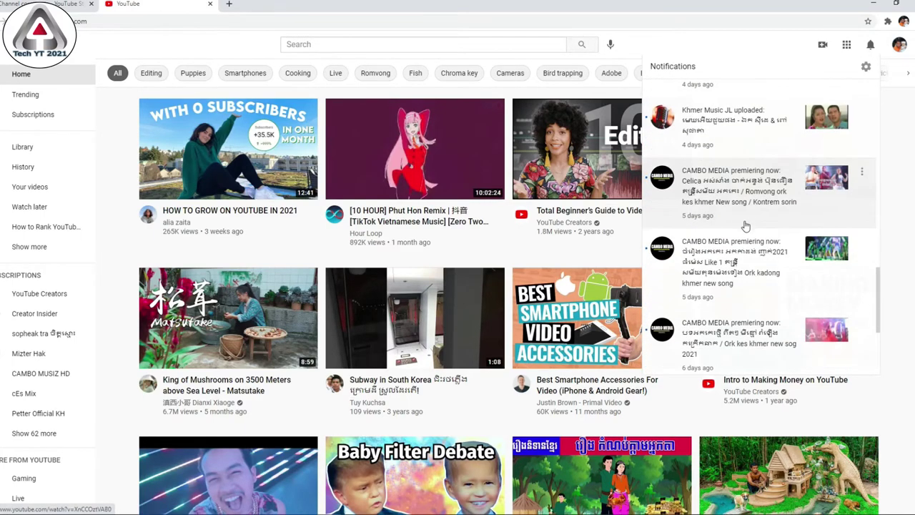
{"action": "scroll", "coordinate": [754, 218], "scroll_direction": "down", "scroll_amount": 6}
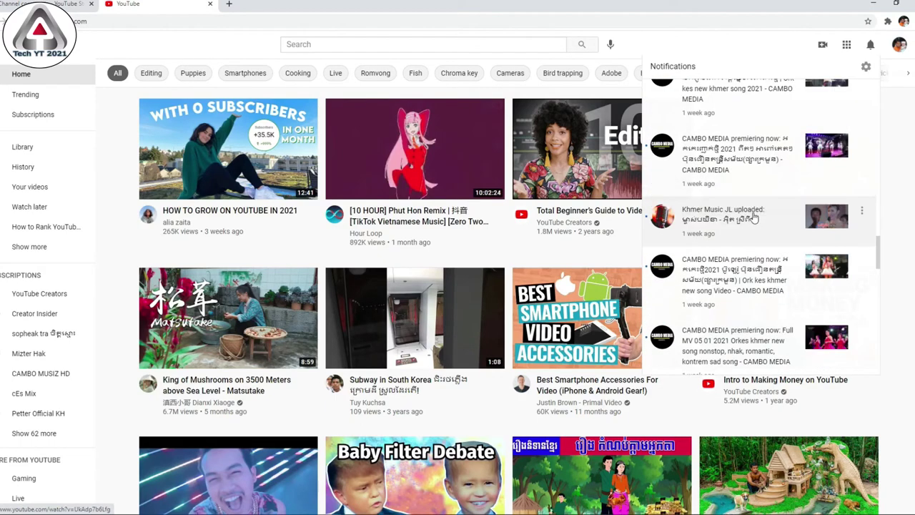
{"action": "scroll", "coordinate": [791, 226], "scroll_direction": "down", "scroll_amount": 8}
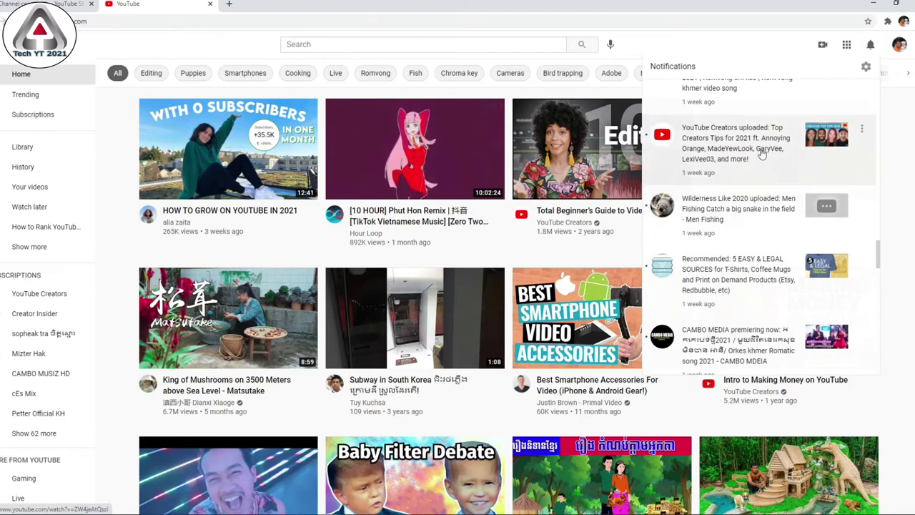
{"action": "scroll", "coordinate": [755, 154], "scroll_direction": "down", "scroll_amount": 4}
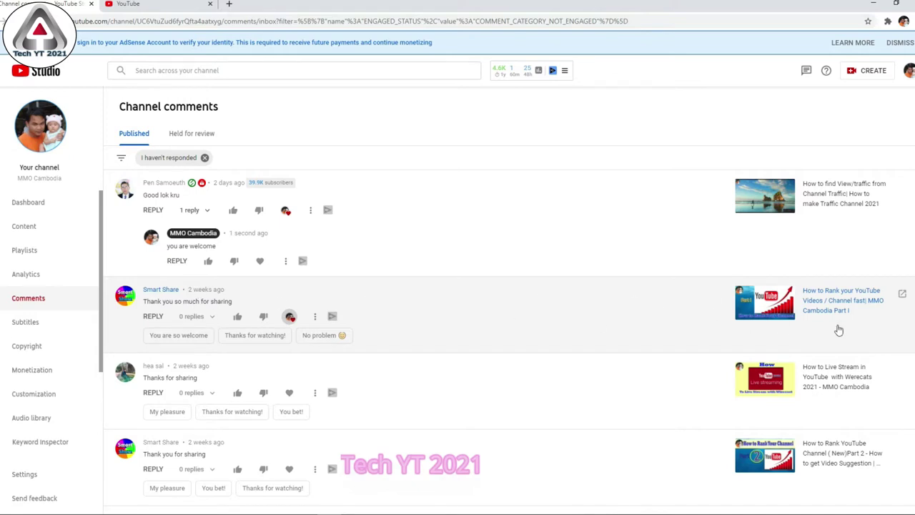
Step: Examine the moderation options available for the "Thank you so much for sharing" comment in YouTube Studio
{"action": "left_click", "coordinate": [584, 304]}
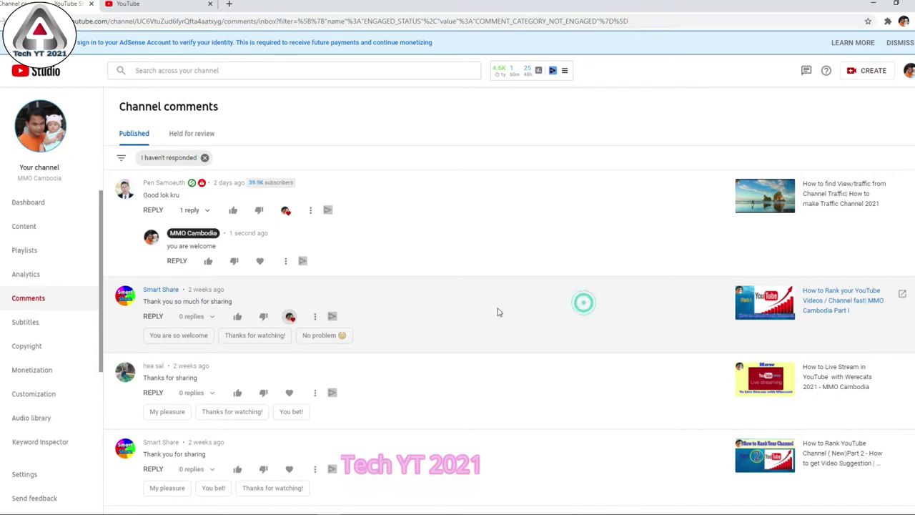
{"action": "left_click", "coordinate": [315, 316]}
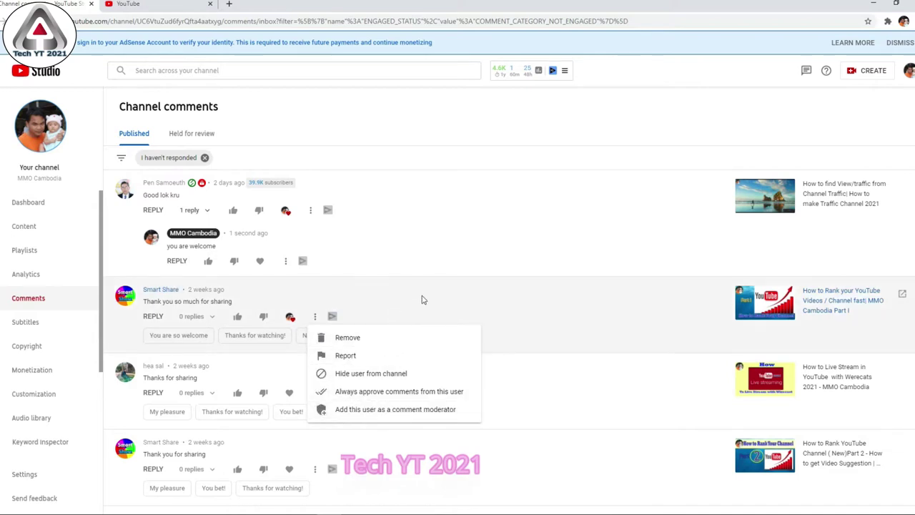
{"action": "left_click", "coordinate": [422, 296]}
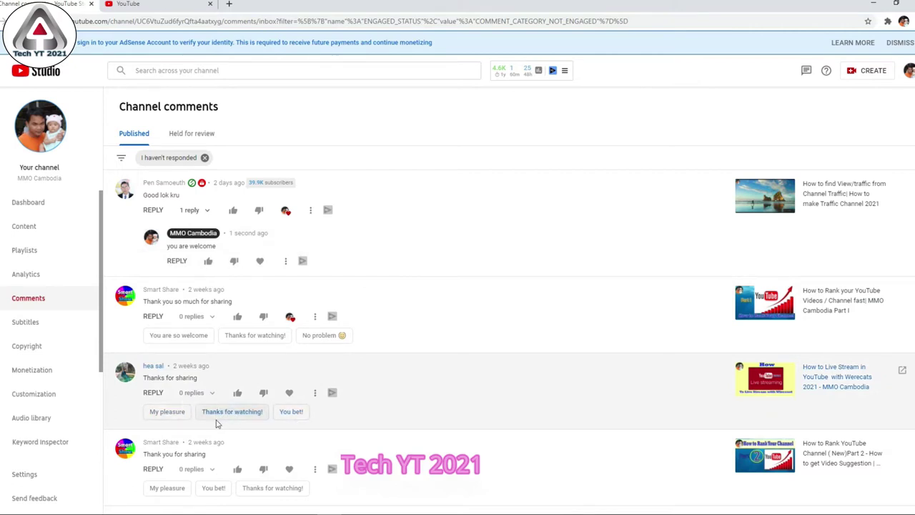
Step: Post the suggested reply "My pleasure" to the "Thanks for sharing" comment on the Werecats live stream video
{"action": "left_click", "coordinate": [167, 412]}
{"action": "left_click", "coordinate": [558, 443]}
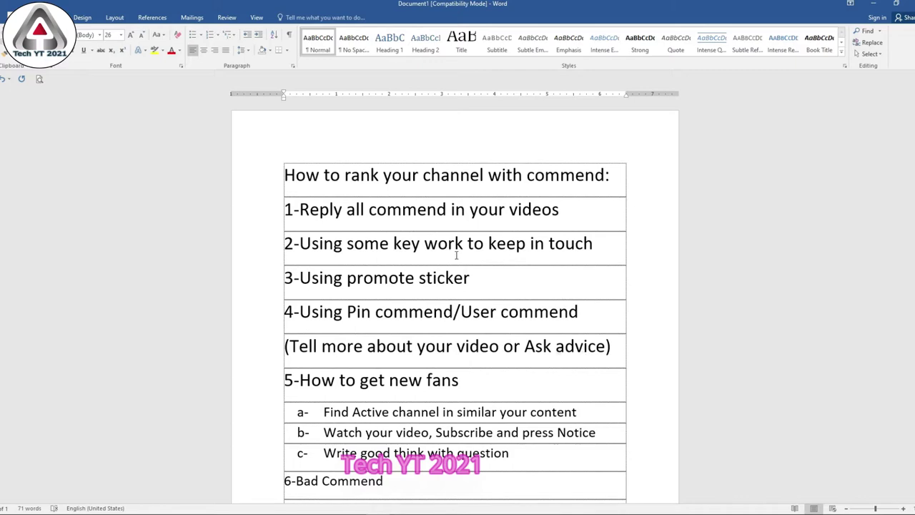
{"action": "left_click", "coordinate": [341, 470]}
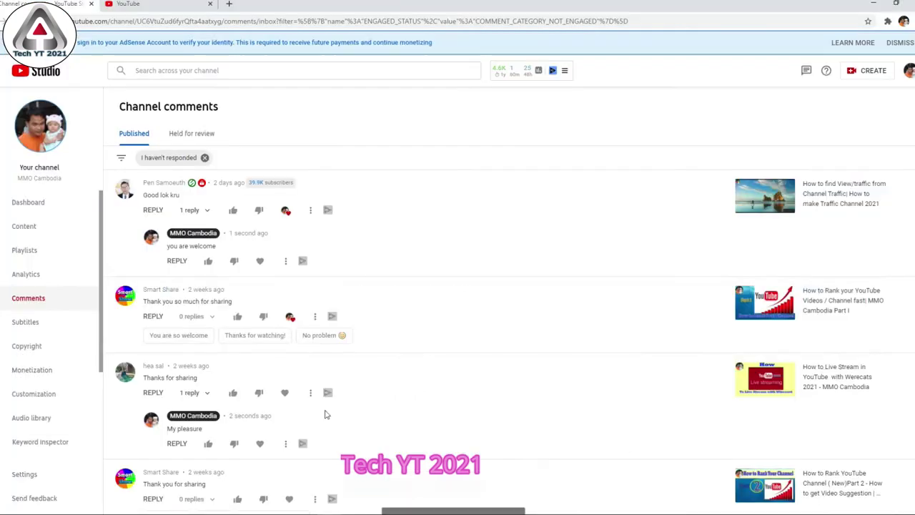
Step: Give a heart to the month-old Khmer comment ending in folded-hands emojis on the "10 Tips for Optimize your Videos" video
{"action": "scroll", "coordinate": [293, 303], "scroll_direction": "down", "scroll_amount": 1}
{"action": "scroll", "coordinate": [293, 303], "scroll_direction": "down", "scroll_amount": 1}
{"action": "scroll", "coordinate": [293, 298], "scroll_direction": "up", "scroll_amount": 5}
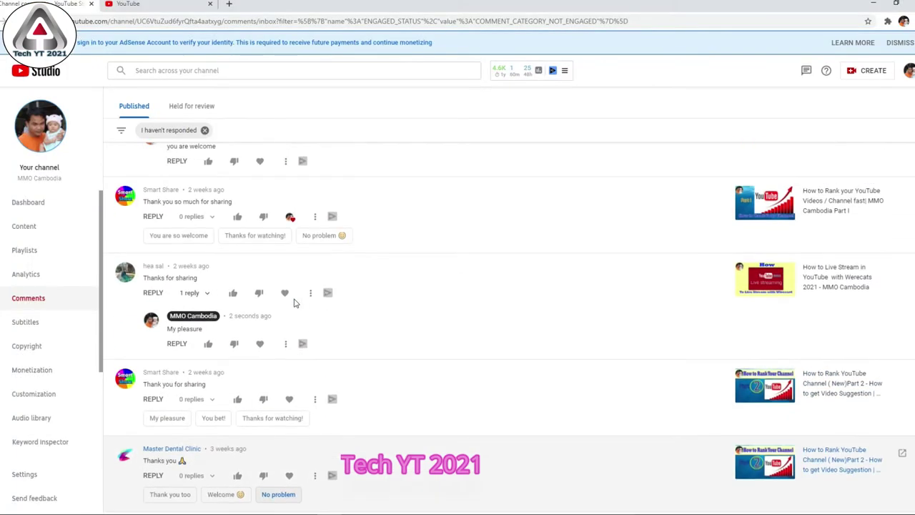
{"action": "scroll", "coordinate": [334, 261], "scroll_direction": "down", "scroll_amount": 10}
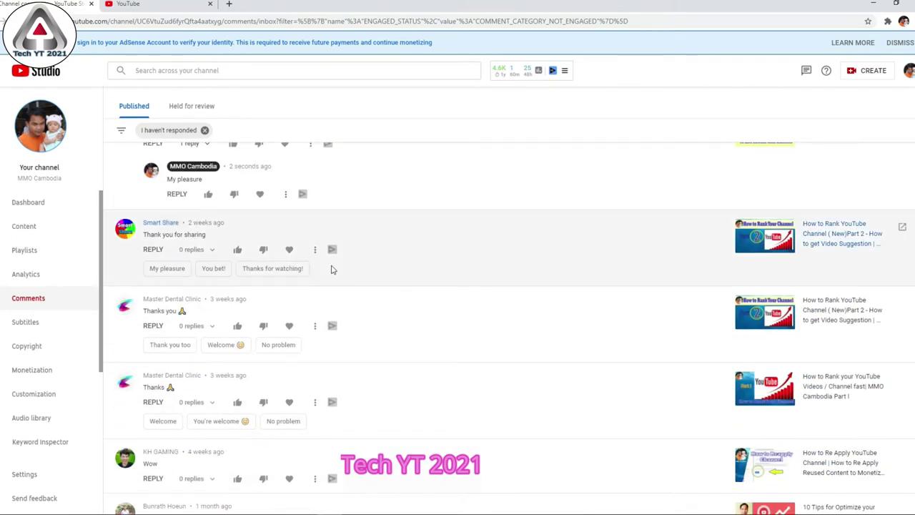
{"action": "scroll", "coordinate": [331, 269], "scroll_direction": "down", "scroll_amount": 2}
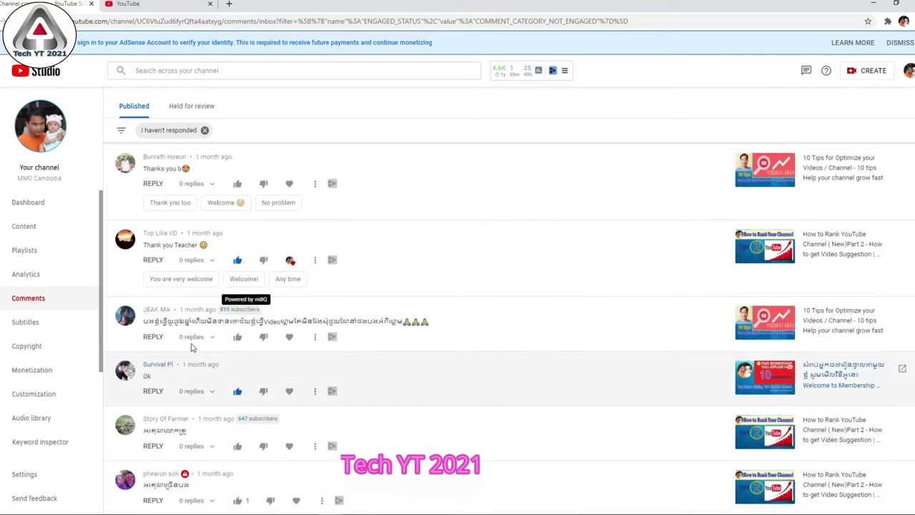
{"action": "left_click", "coordinate": [289, 337]}
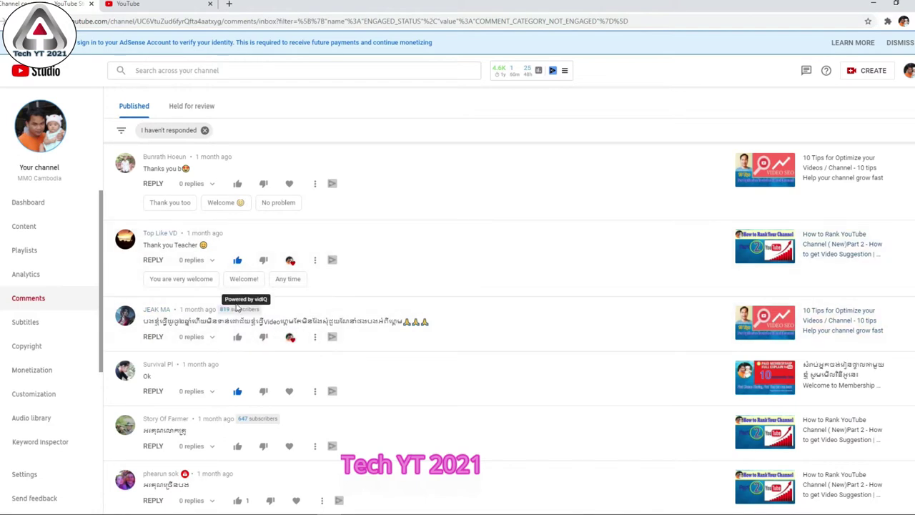
Step: From the channel content, open the watch page of "How to Live Stream in YouTube with Werecats 2021" and show its comments
{"action": "left_click", "coordinate": [19, 226]}
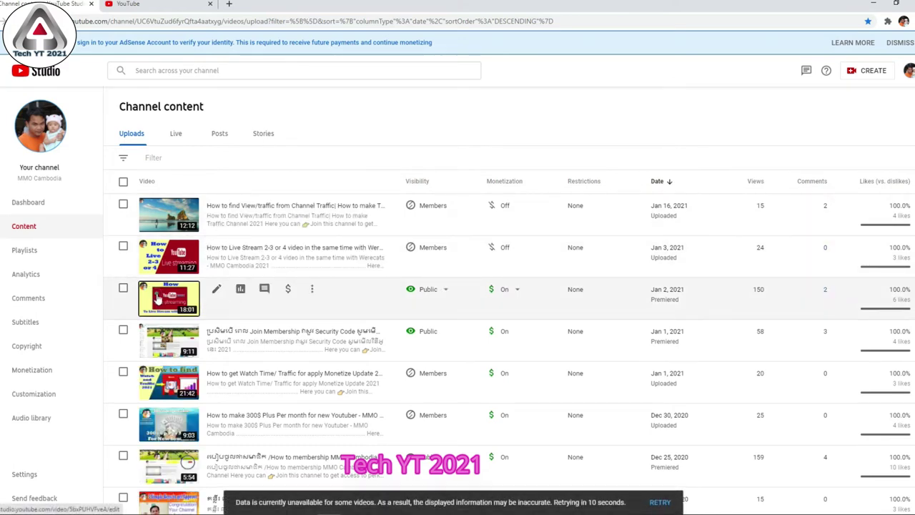
{"action": "left_click", "coordinate": [158, 299]}
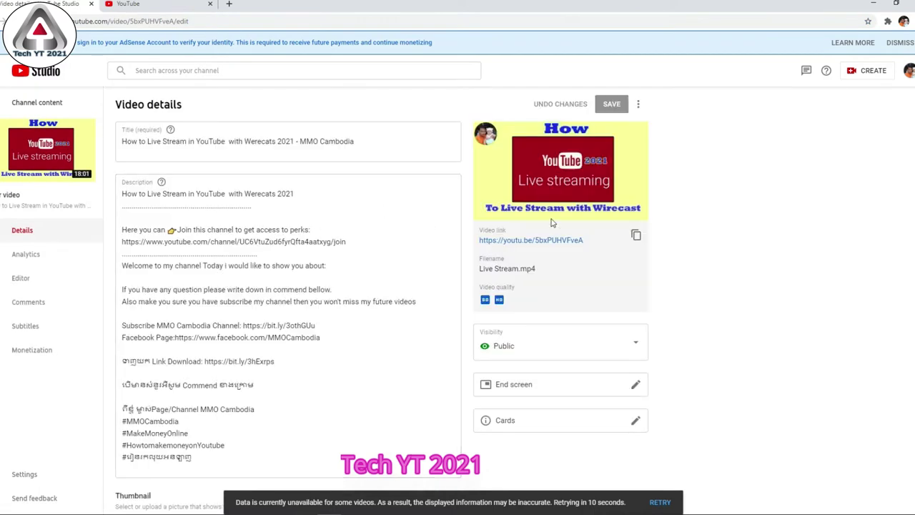
{"action": "left_click", "coordinate": [544, 240]}
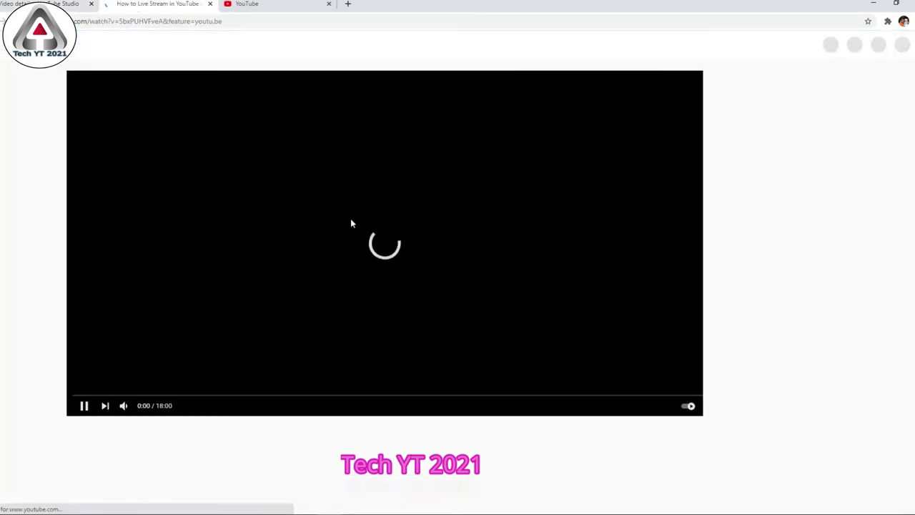
{"action": "scroll", "coordinate": [279, 279], "scroll_direction": "down", "scroll_amount": 3}
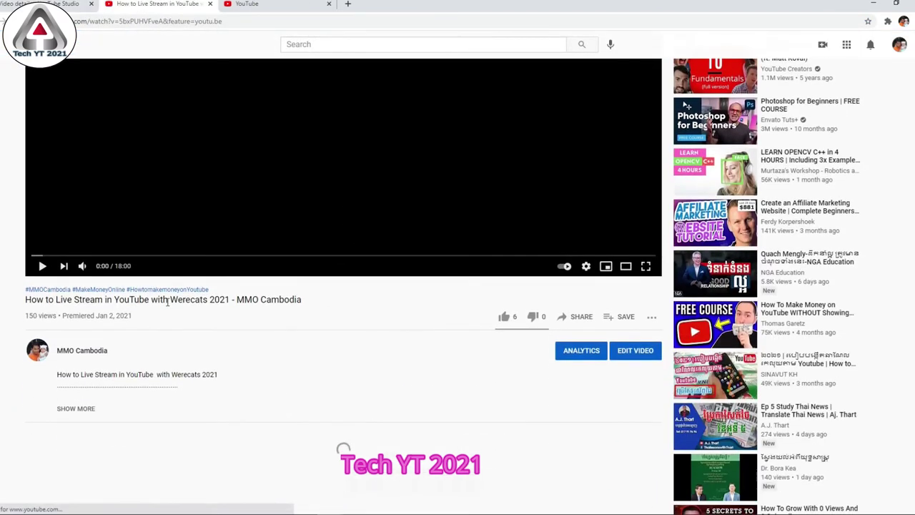
{"action": "scroll", "coordinate": [229, 292], "scroll_direction": "down", "scroll_amount": 5}
{"action": "scroll", "coordinate": [207, 286], "scroll_direction": "up", "scroll_amount": 3}
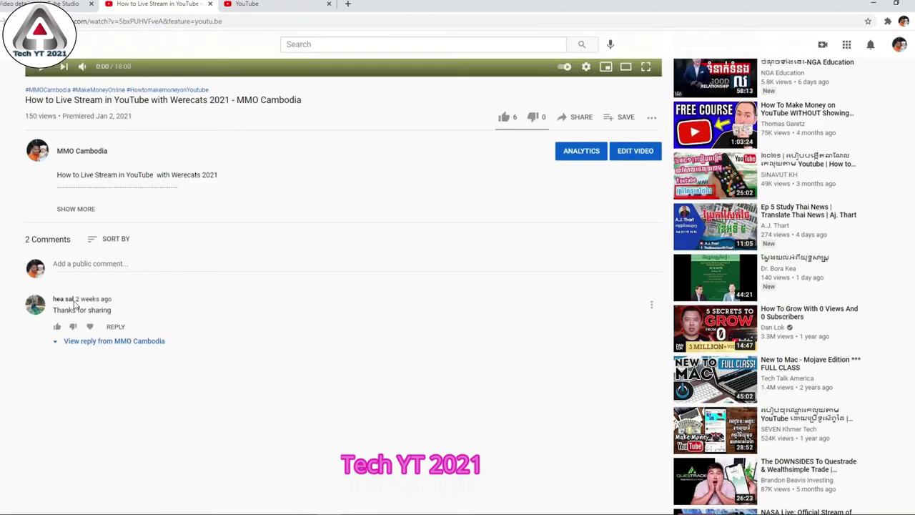
Step: Draft a public comment reading "Here is How to rank your videos:" on the Werecats live stream video
{"action": "left_click", "coordinate": [155, 262]}
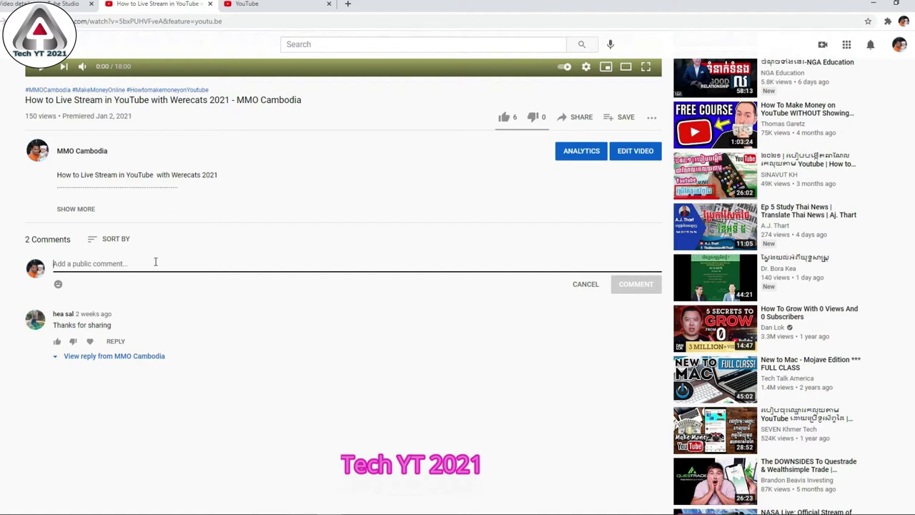
{"action": "type", "text": "More"}
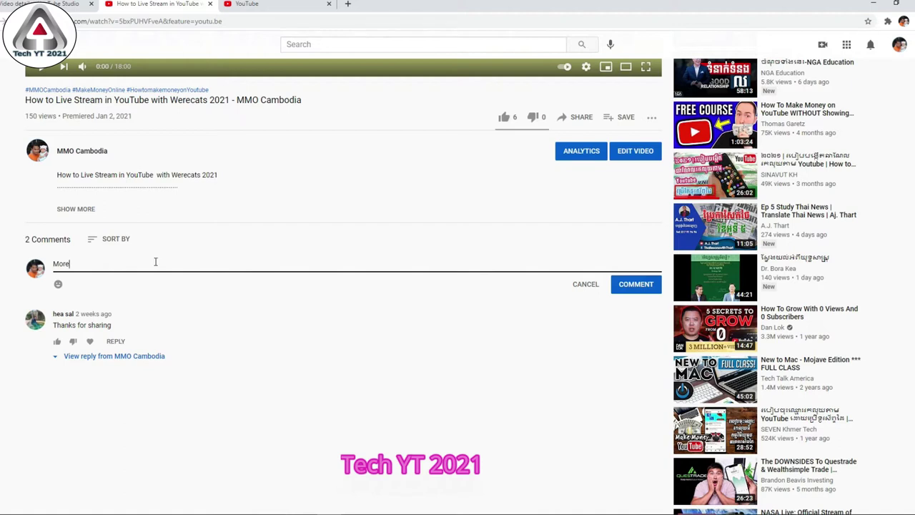
{"action": "key", "text": "BackSpace"}
{"action": "type", "text": "H"}
{"action": "type", "text": "Here "}
{"action": "type", "text": "is How to rank your videos"}
{"action": "left_click", "coordinate": [155, 262]}
Step: From the channel's playlists in YouTube Studio, open "How to Rank YouTube Channel" on YouTube and play all its videos
{"action": "left_click", "coordinate": [56, 4]}
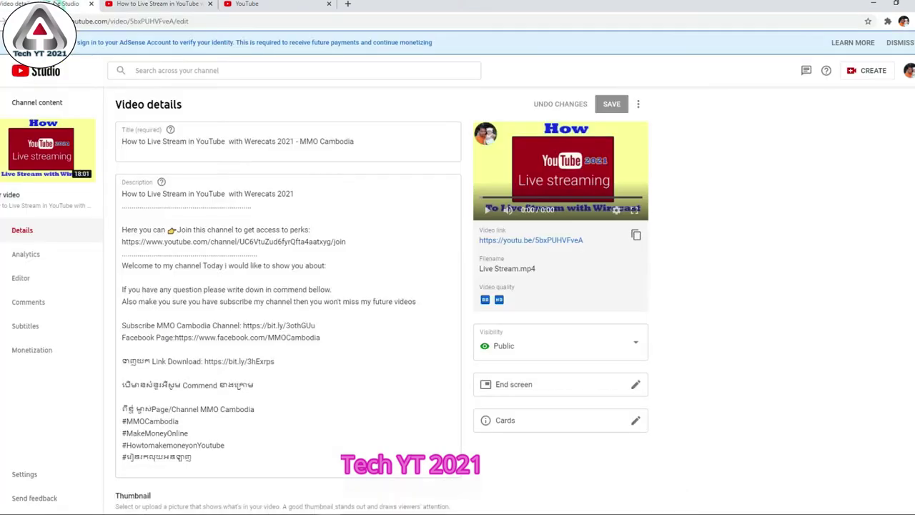
{"action": "left_click", "coordinate": [36, 103]}
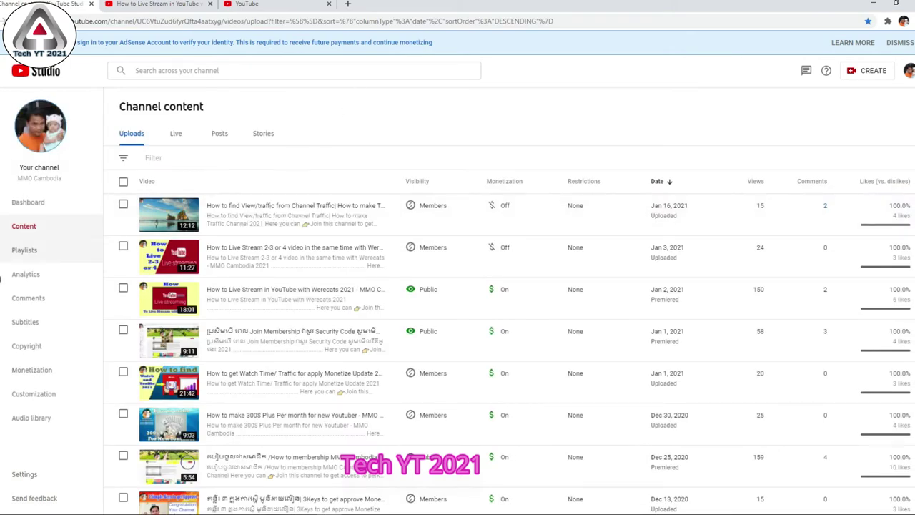
{"action": "left_click", "coordinate": [28, 250]}
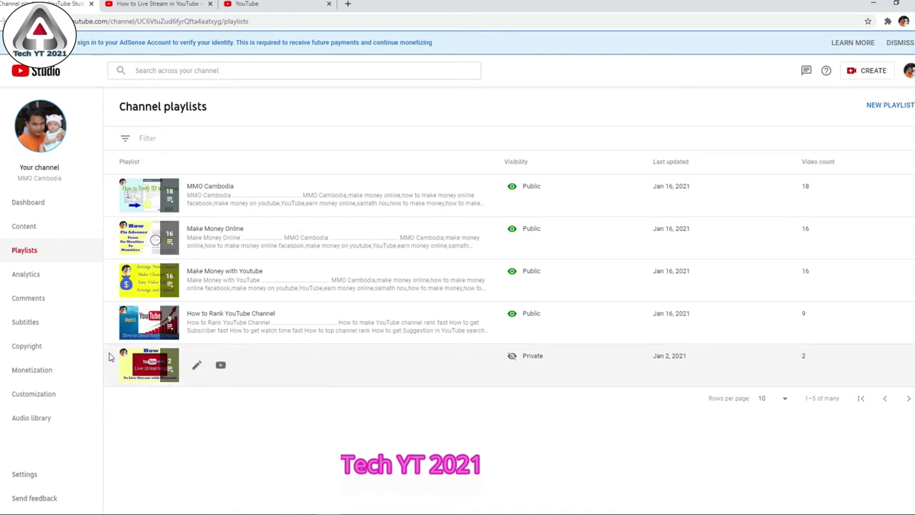
{"action": "left_click", "coordinate": [132, 318]}
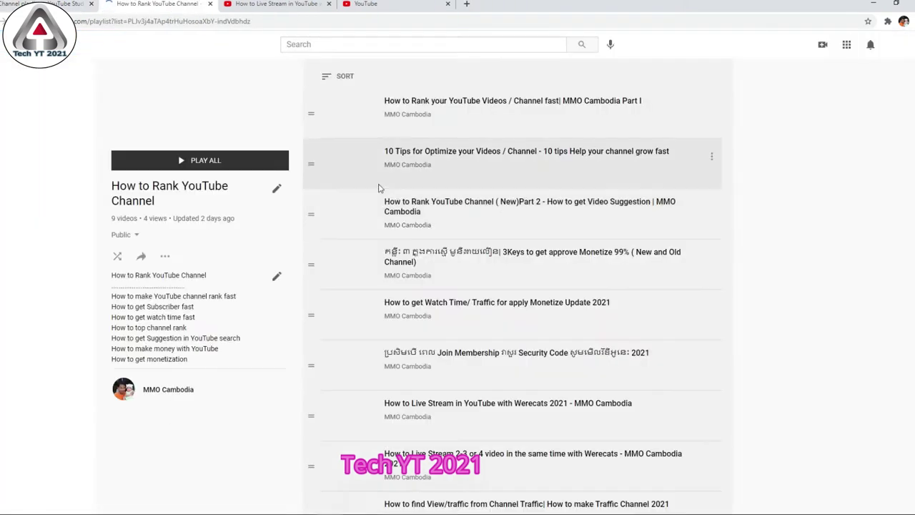
{"action": "left_click", "coordinate": [234, 153]}
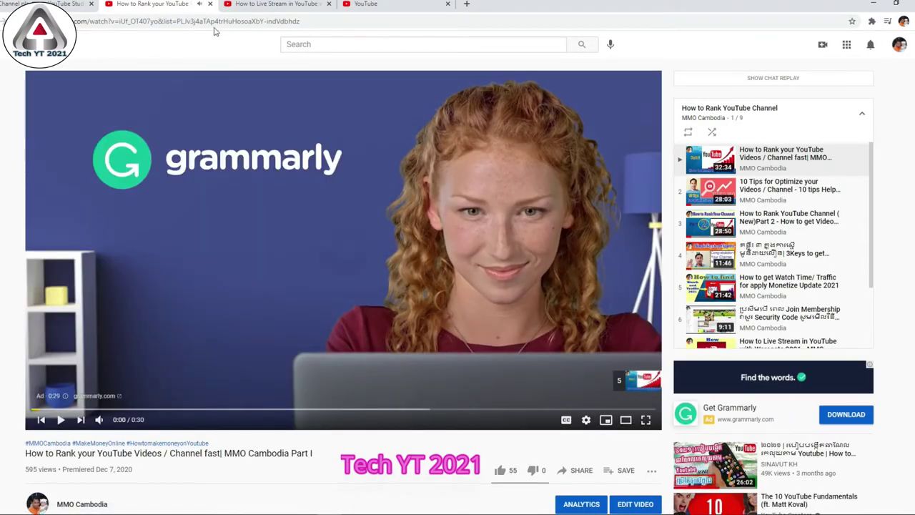
Step: Skip the ad, pause the "How to Rank your YouTube Videos / Channel fast" Part I video and copy its web address
{"action": "left_click", "coordinate": [457, 257]}
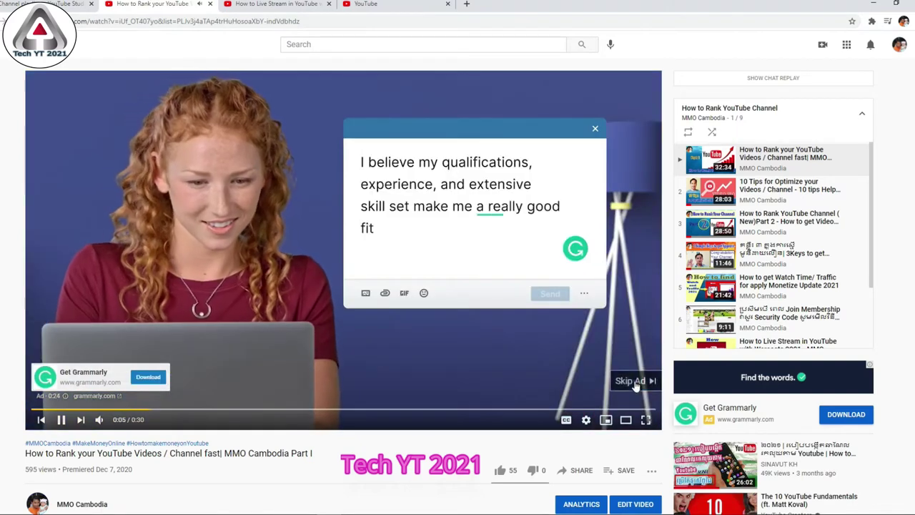
{"action": "left_click", "coordinate": [635, 381]}
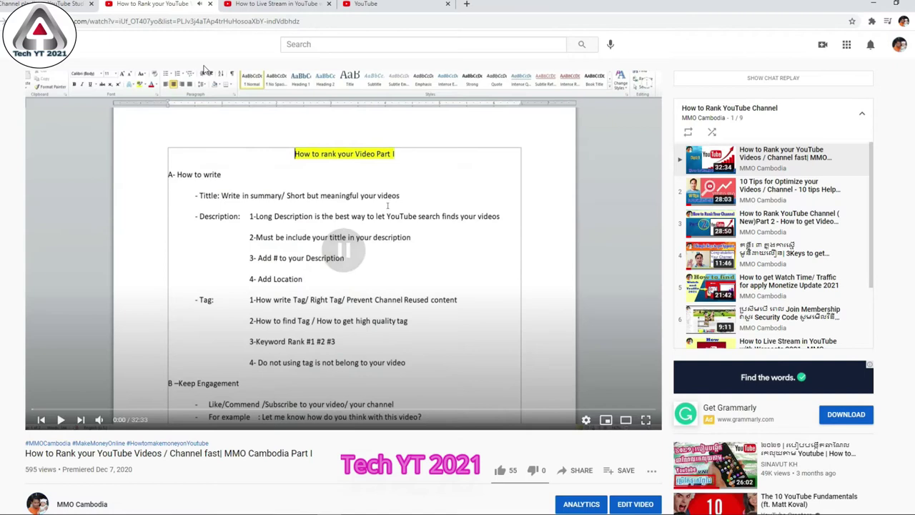
{"action": "left_click", "coordinate": [217, 23]}
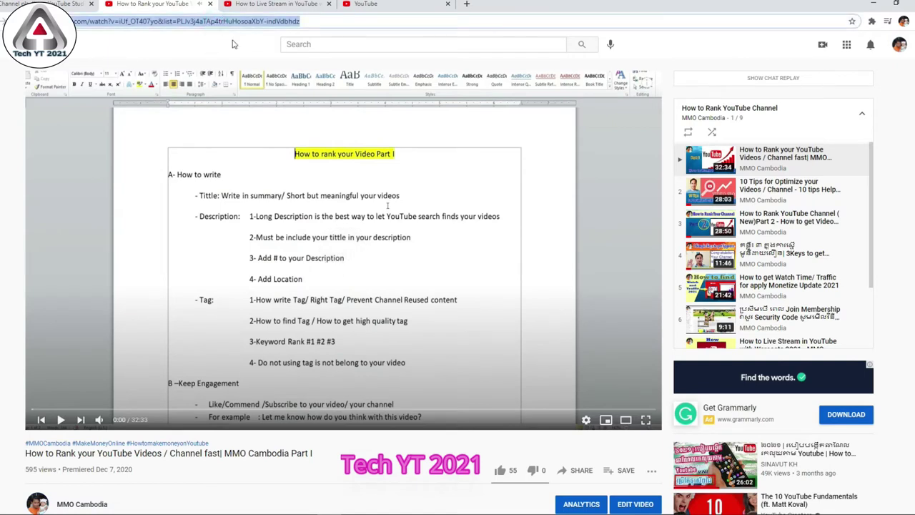
Step: In a new browser tab, search Google for "bity" and open the Bitly URL Shortener website from the results
{"action": "left_click", "coordinate": [466, 5]}
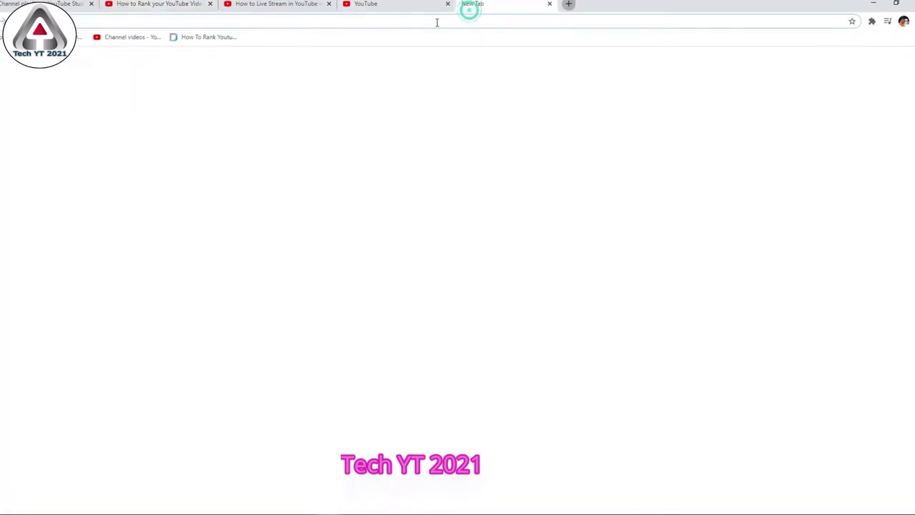
{"action": "left_click", "coordinate": [367, 22]}
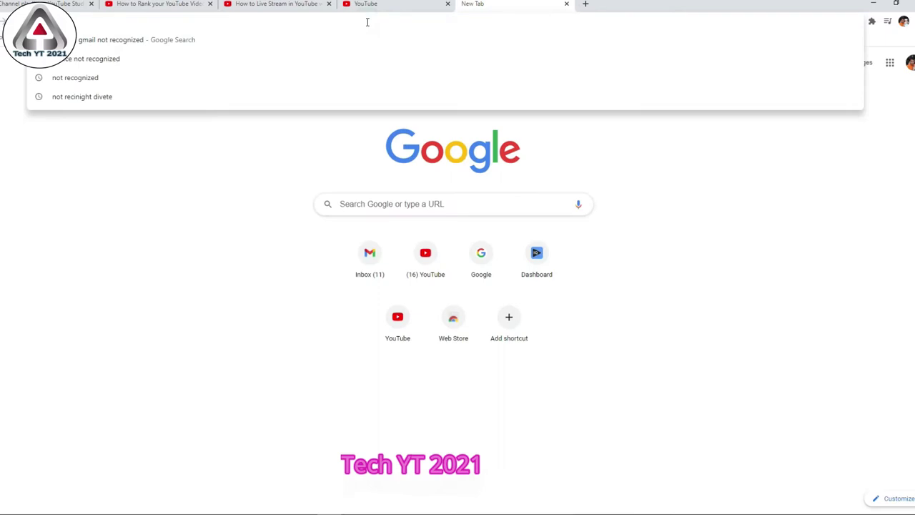
{"action": "type", "text": "bitly"}
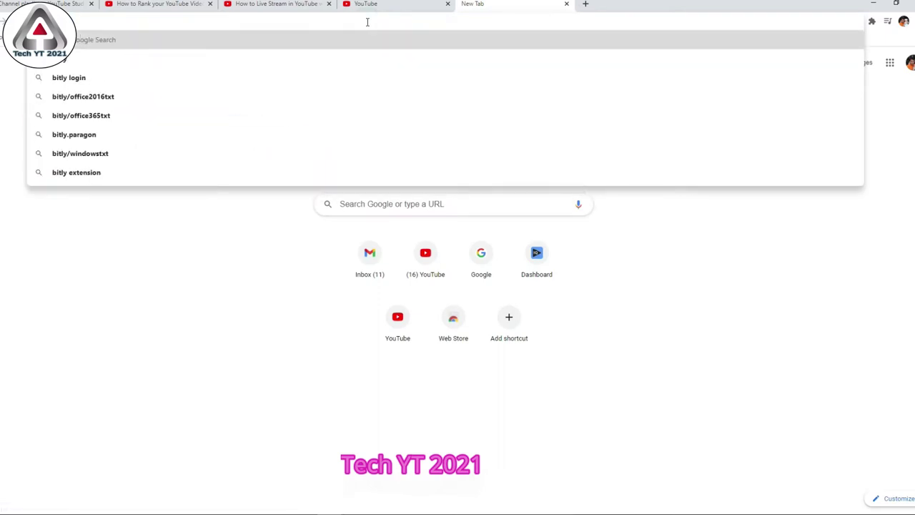
{"action": "key", "text": "Return"}
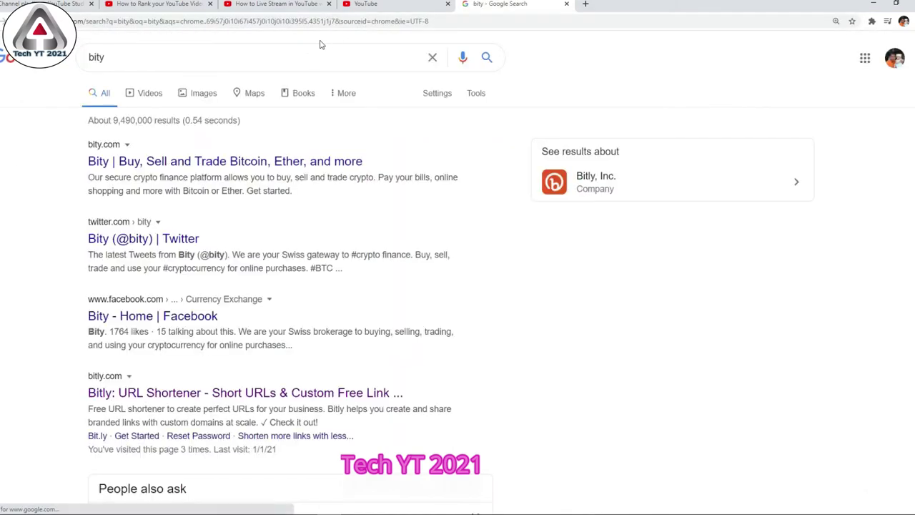
{"action": "left_click", "coordinate": [128, 162]}
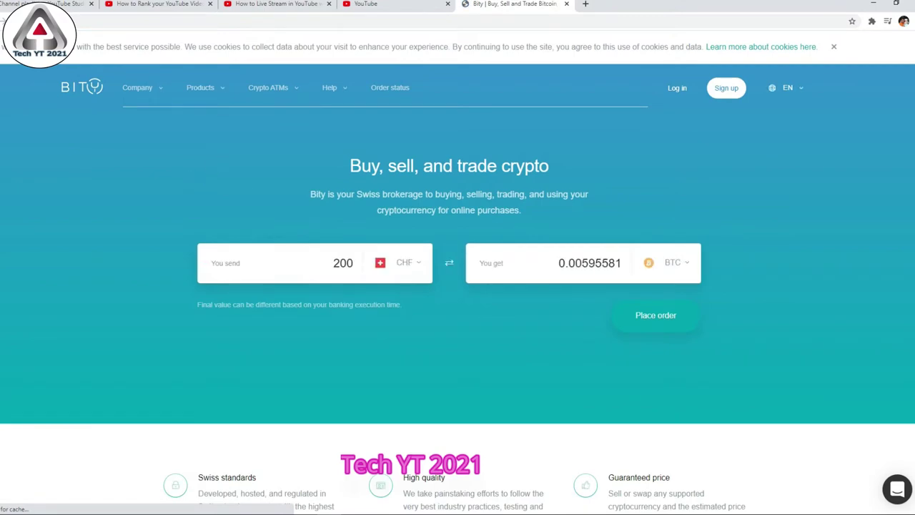
{"action": "key", "text": "alt+Left"}
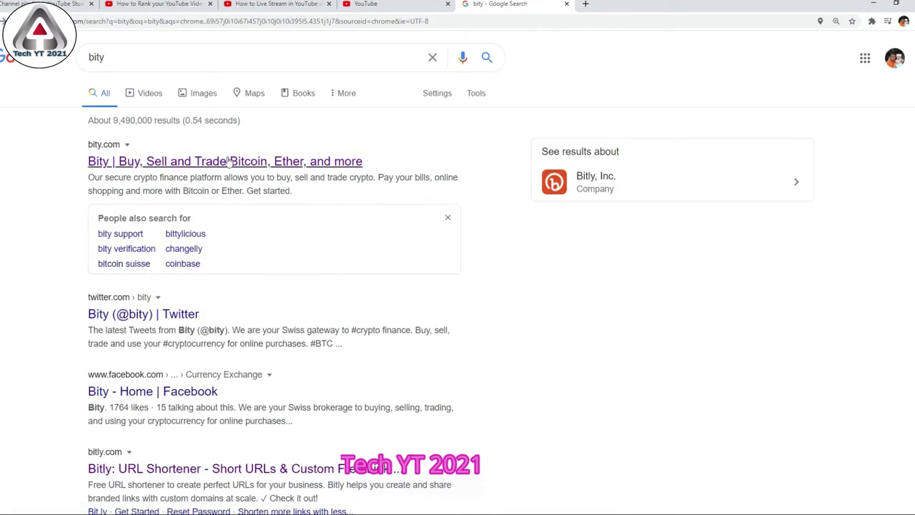
{"action": "scroll", "coordinate": [207, 302], "scroll_direction": "down", "scroll_amount": 2}
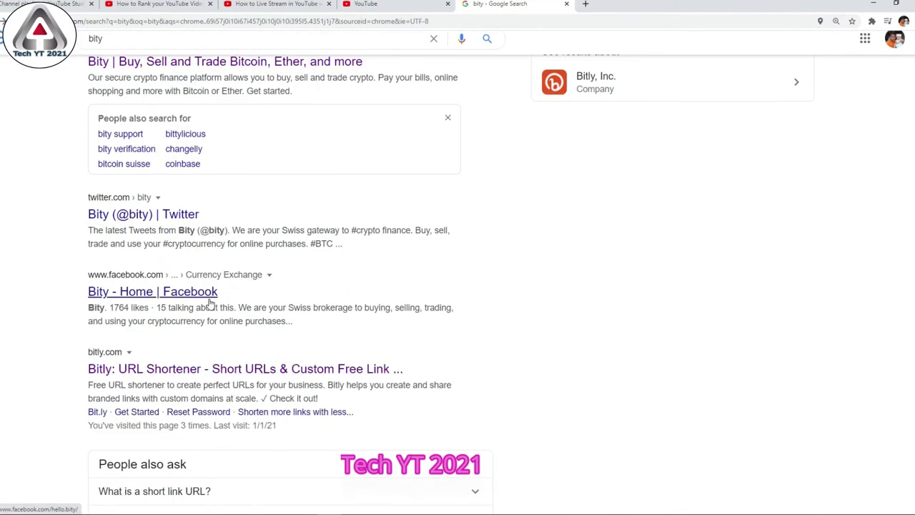
{"action": "left_click", "coordinate": [126, 371]}
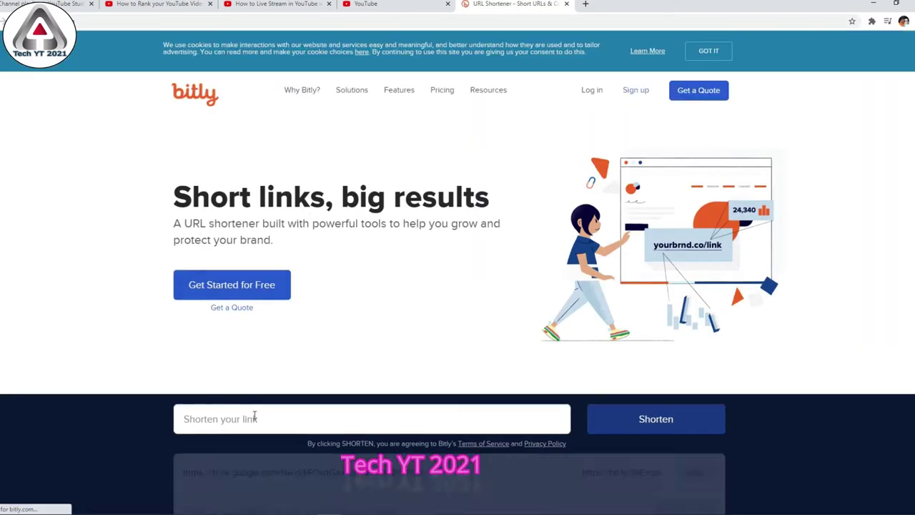
Step: Shorten the copied YouTube playlist video link with Bitly and copy the resulting short link
{"action": "left_click", "coordinate": [255, 415]}
{"action": "key", "text": "ctrl+v"}
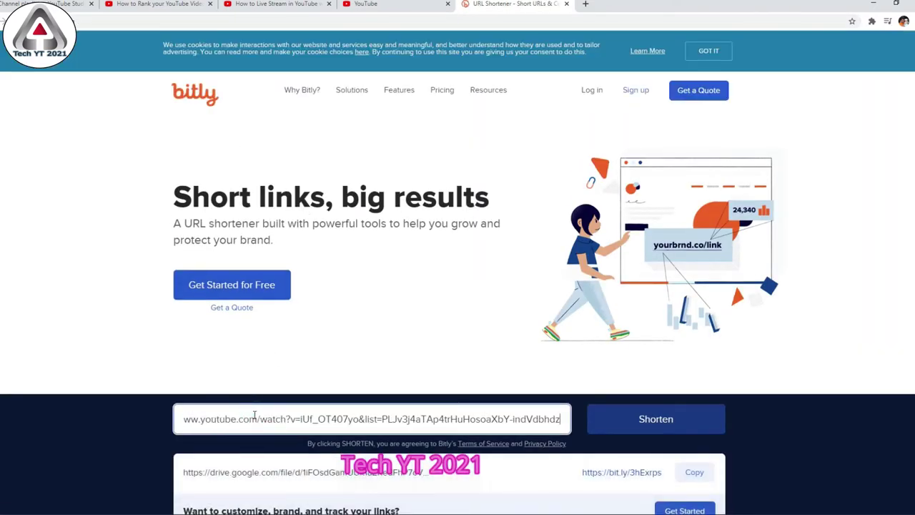
{"action": "left_click", "coordinate": [672, 419]}
{"action": "scroll", "coordinate": [486, 362], "scroll_direction": "down", "scroll_amount": 2}
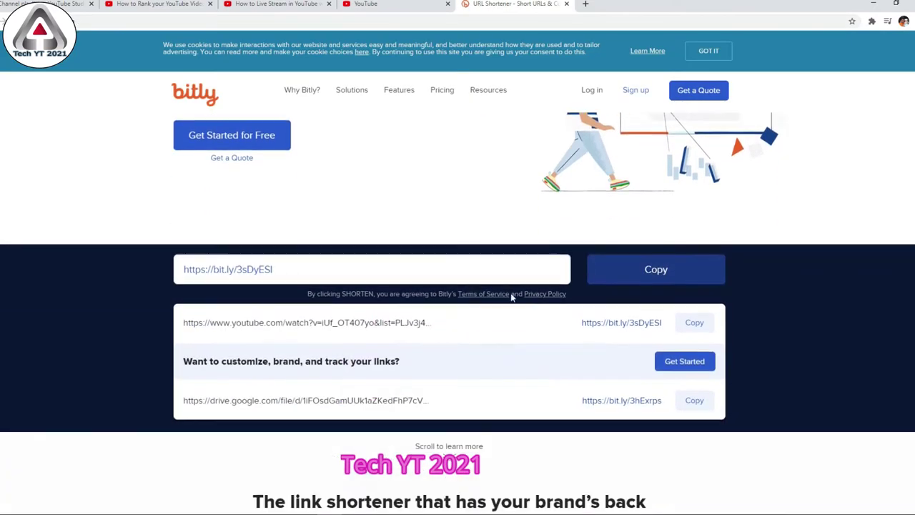
{"action": "left_click", "coordinate": [656, 270]}
{"action": "left_click", "coordinate": [264, 4]}
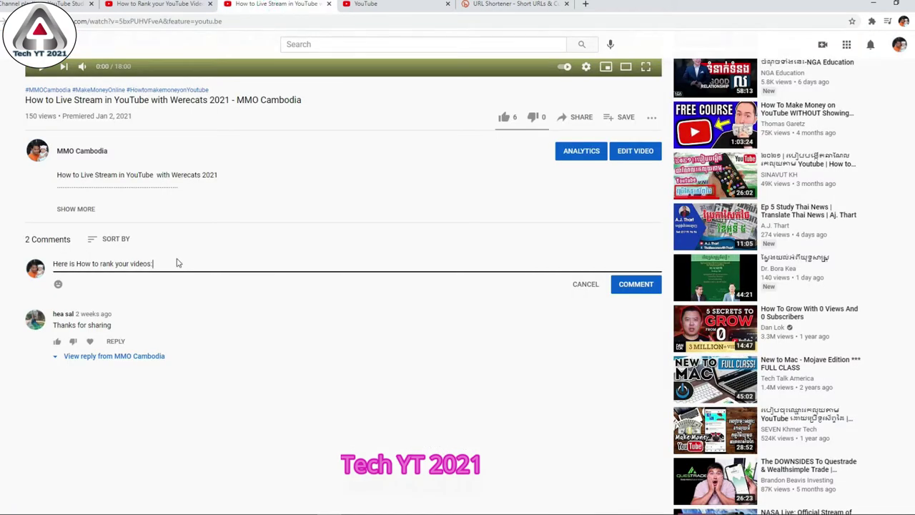
{"action": "key", "text": "ctrl+v"}
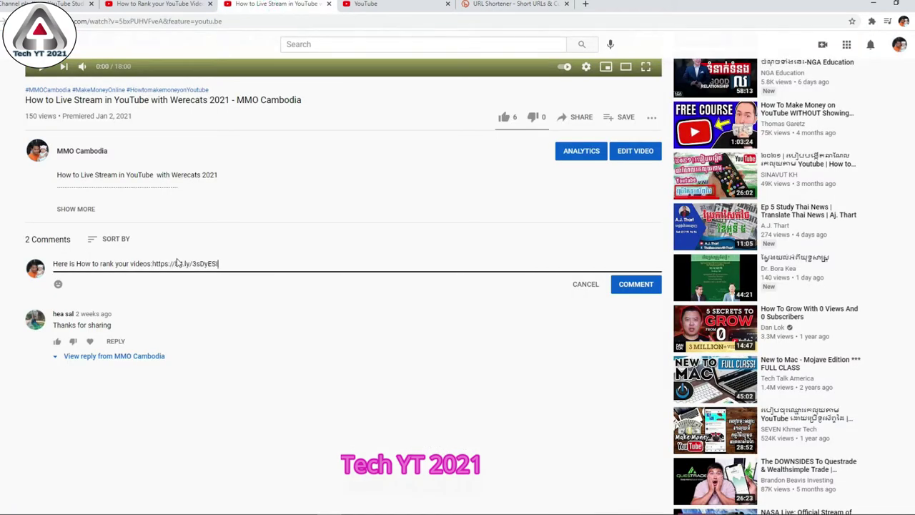
{"action": "left_click", "coordinate": [636, 284]}
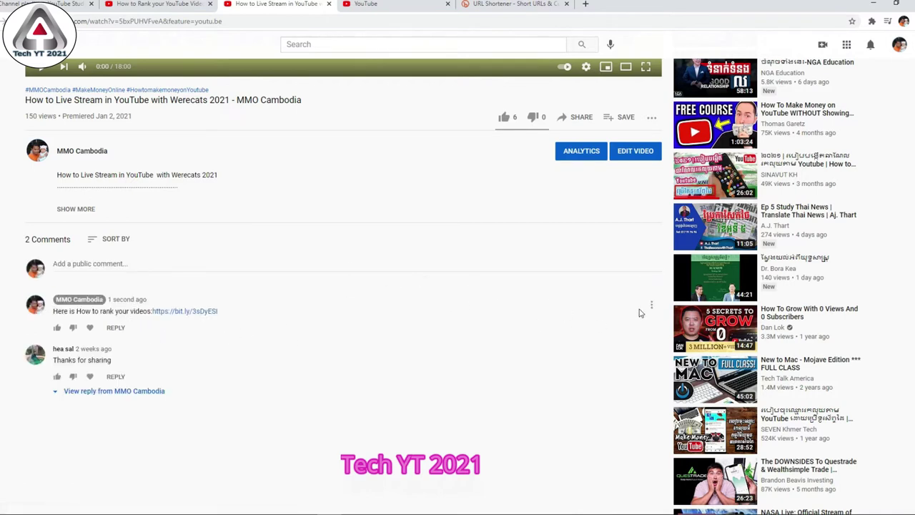
Step: Pin the channel's new "Here is How to rank your videos" comment above the other comments
{"action": "left_click", "coordinate": [652, 306]}
{"action": "left_click", "coordinate": [665, 327]}
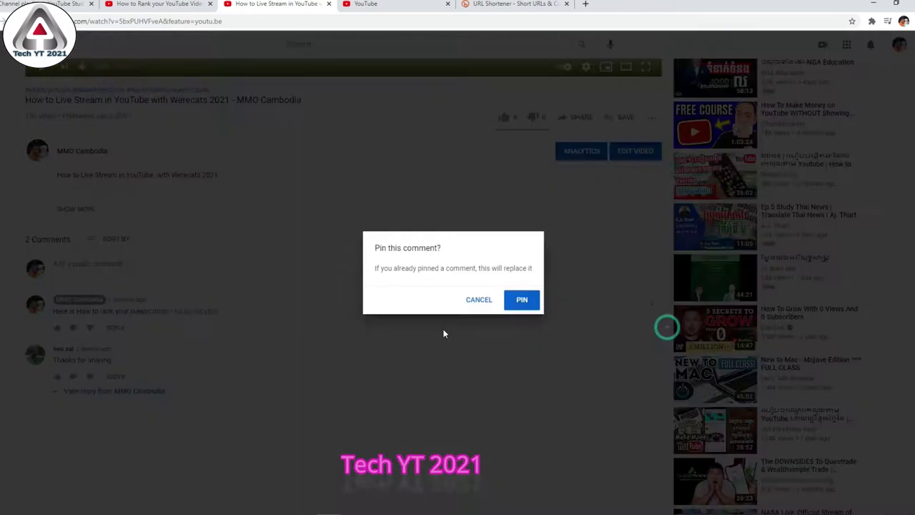
{"action": "left_click", "coordinate": [516, 300]}
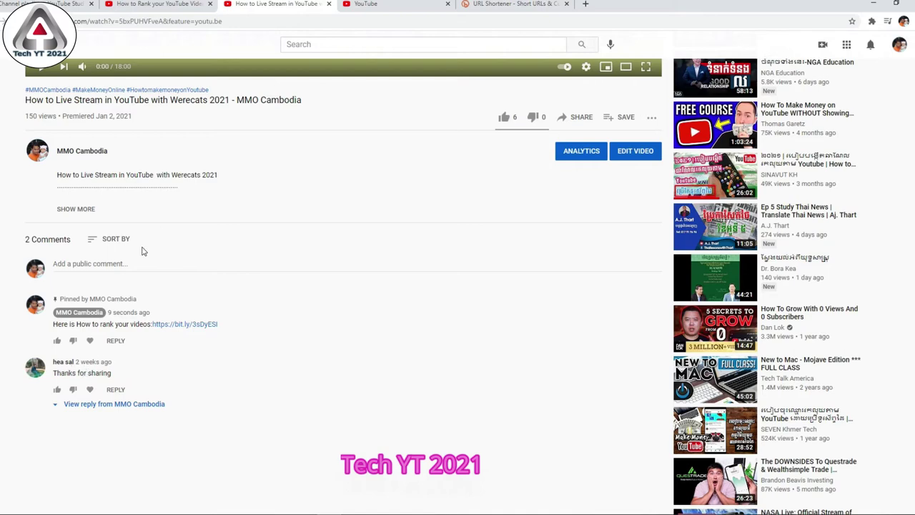
Step: Switch to the Word outline and review the point "5-How to get new fans"
{"action": "key", "text": "alt+Tab"}
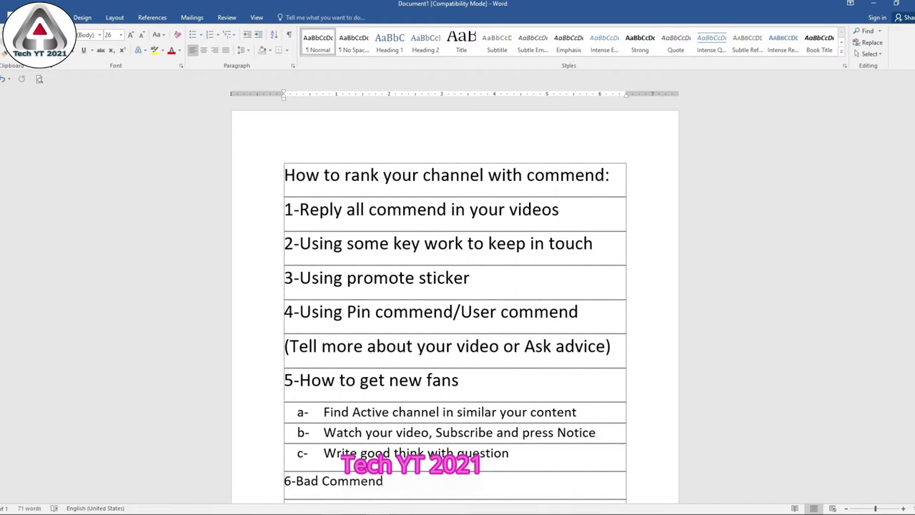
{"action": "mouse_move", "coordinate": [329, 514]}
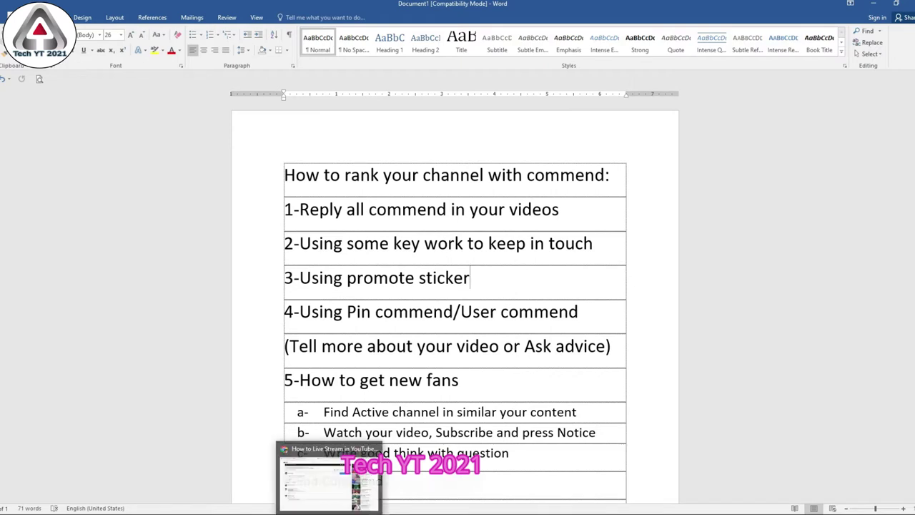
{"action": "left_click", "coordinate": [504, 376]}
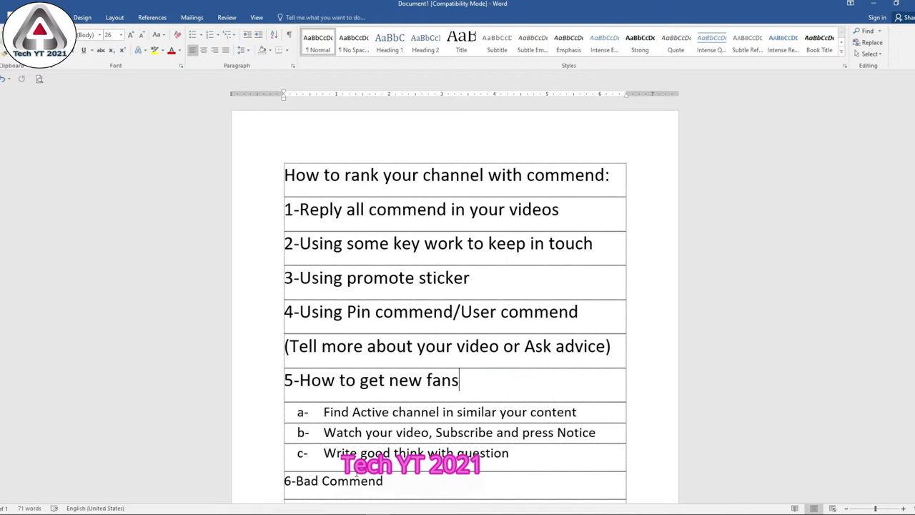
Step: Switch back to Chrome and view the channel dashboard in YouTube Studio
{"action": "key", "text": "alt+Tab"}
{"action": "scroll", "coordinate": [313, 163], "scroll_direction": "up", "scroll_amount": 5}
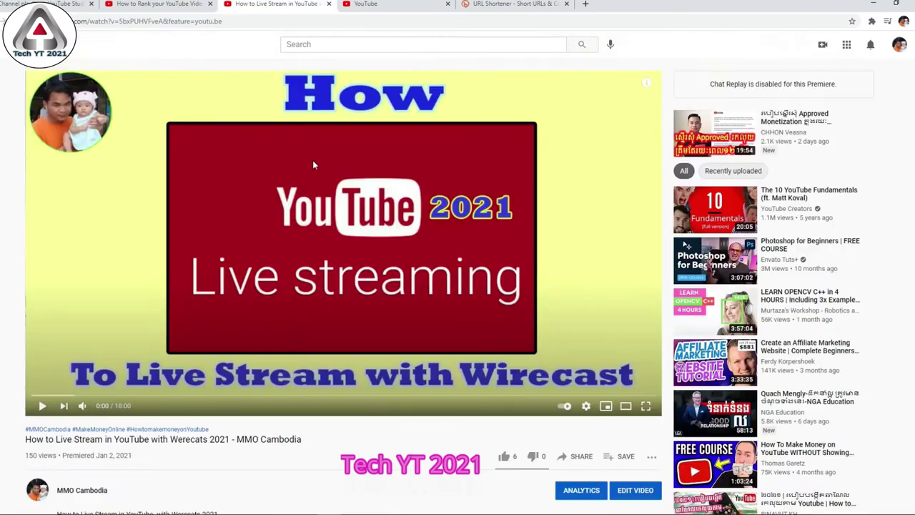
{"action": "left_click", "coordinate": [165, 4]}
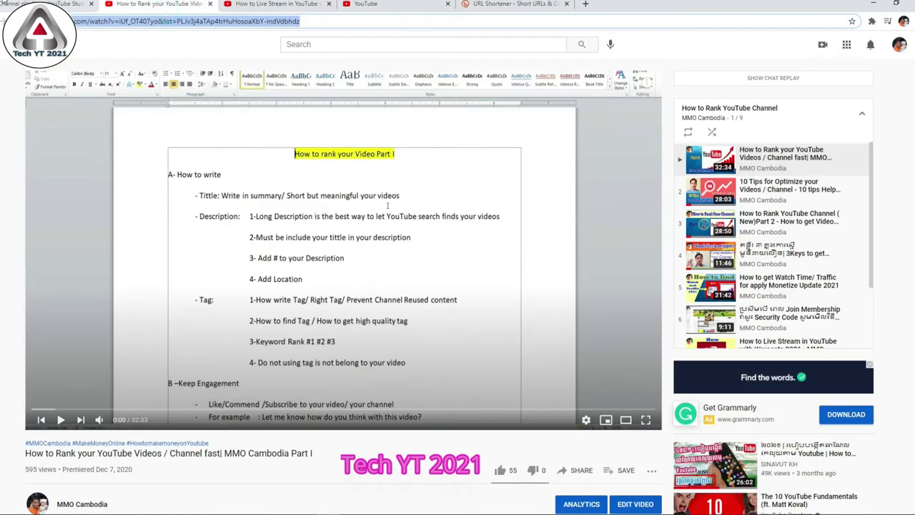
{"action": "left_click", "coordinate": [43, 5]}
{"action": "left_click", "coordinate": [30, 203]}
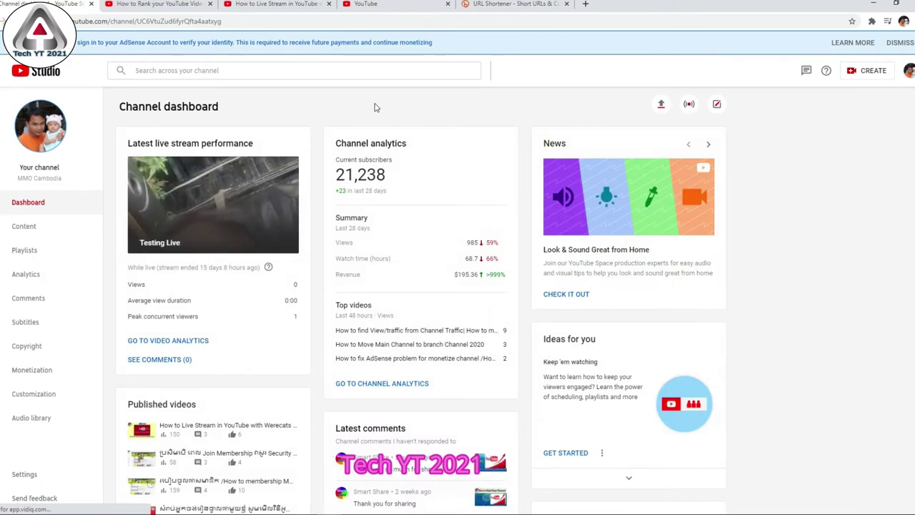
Step: Switch to the open YouTube home page and search for "life in america"
{"action": "left_click", "coordinate": [392, 5]}
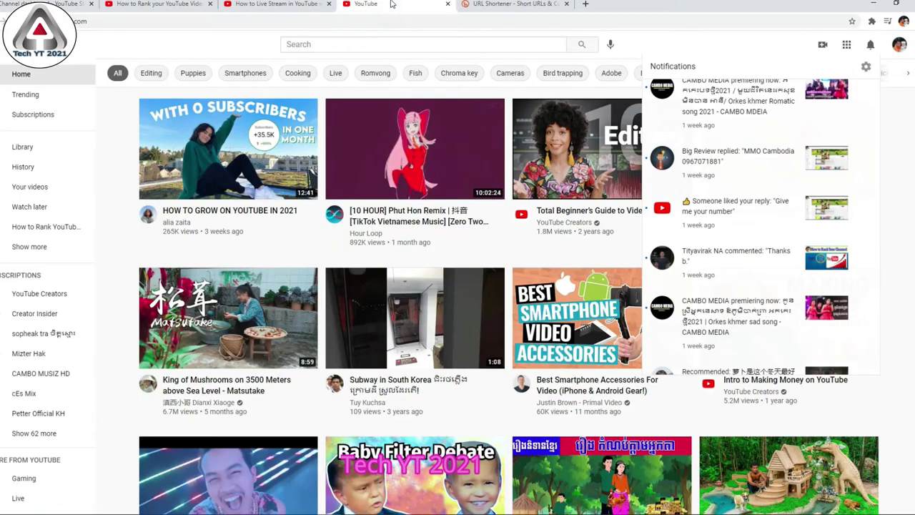
{"action": "left_click", "coordinate": [351, 44]}
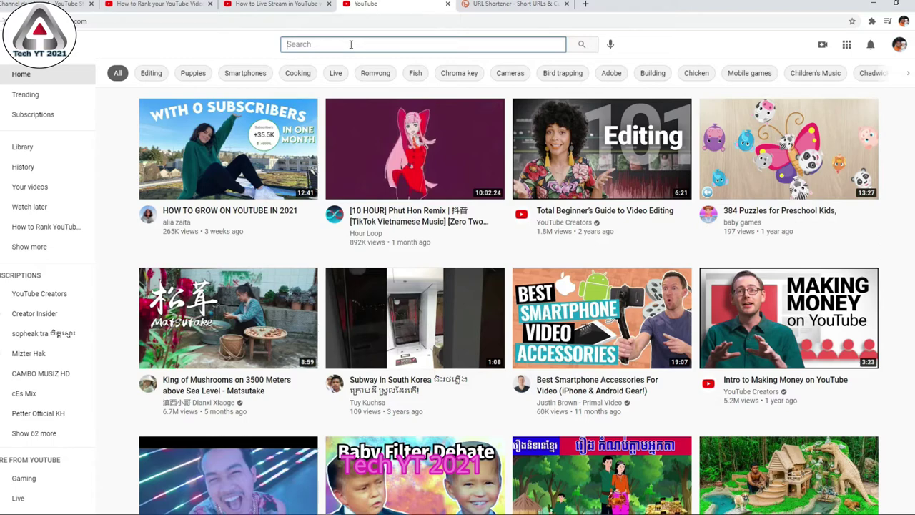
{"action": "type", "text": "life"}
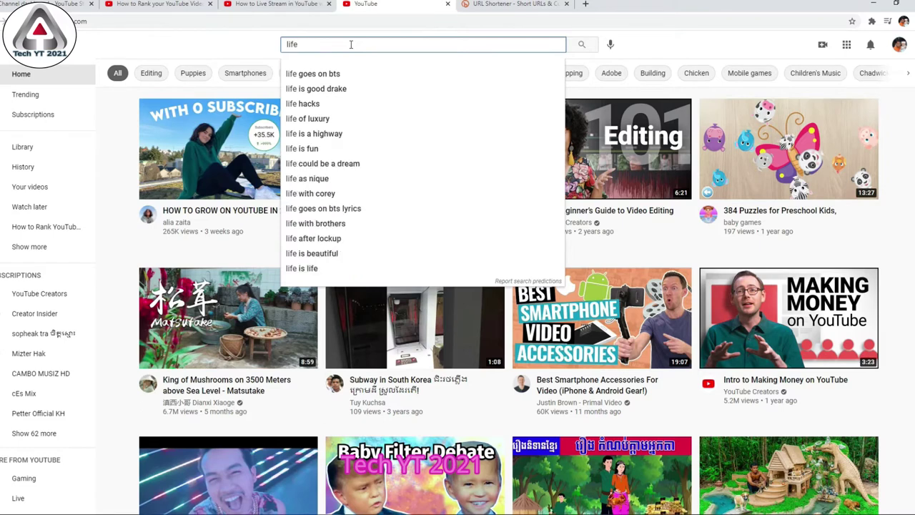
{"action": "type", "text": " in a"}
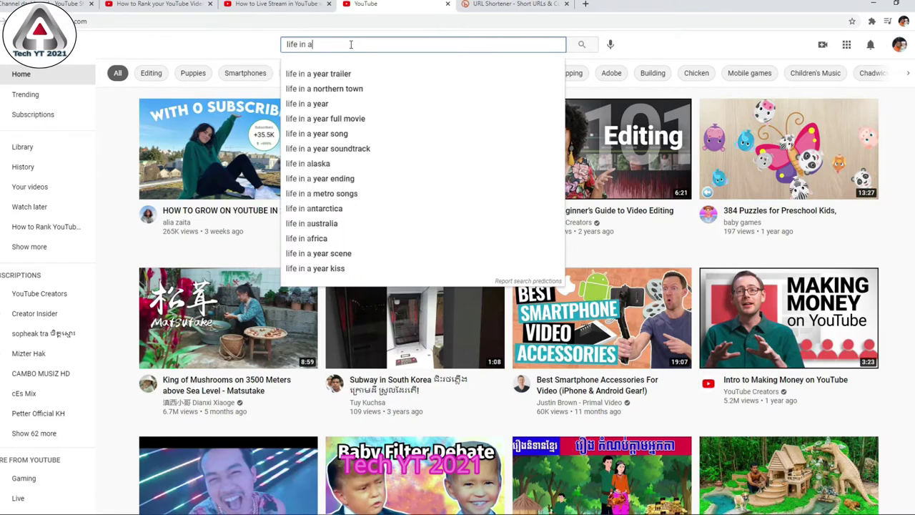
{"action": "type", "text": "meric"}
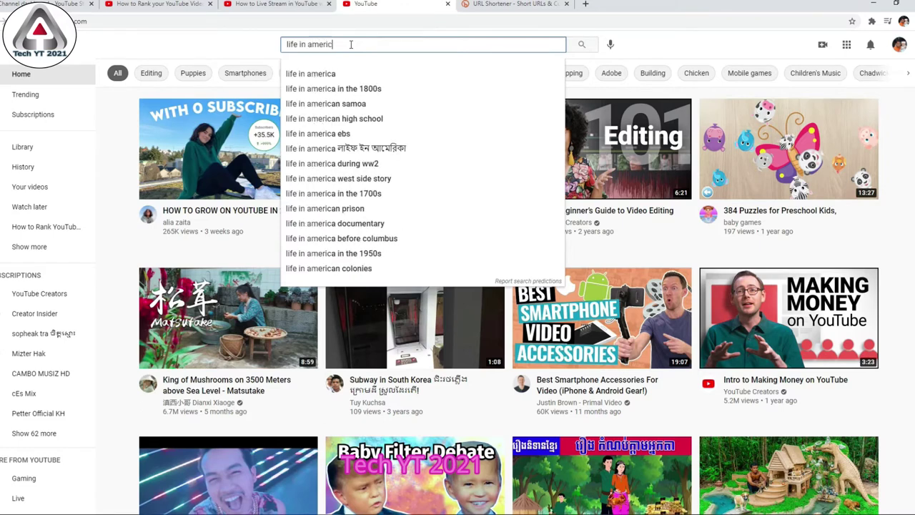
{"action": "type", "text": "a"}
{"action": "key", "text": "Return"}
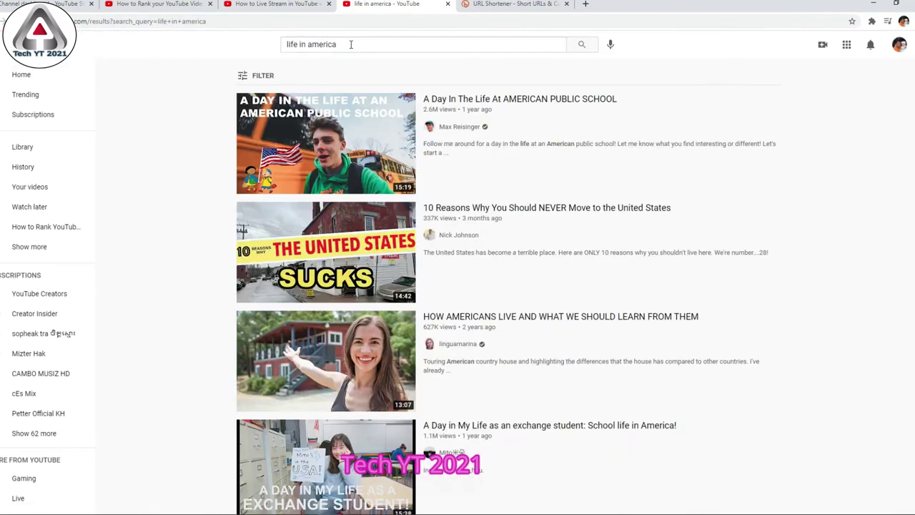
Step: Look over the search results and open the linguamarina channel page from its video about how Americans live
{"action": "mouse_move", "coordinate": [384, 140]}
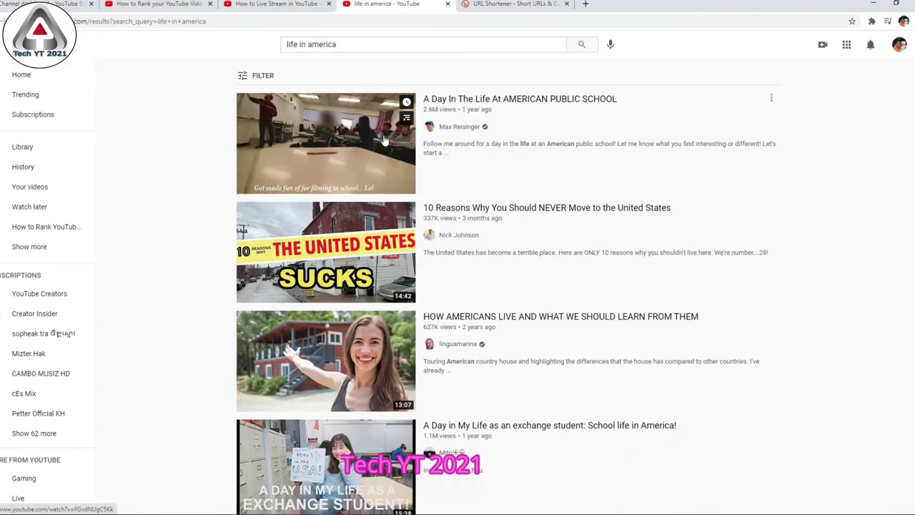
{"action": "mouse_move", "coordinate": [539, 372]}
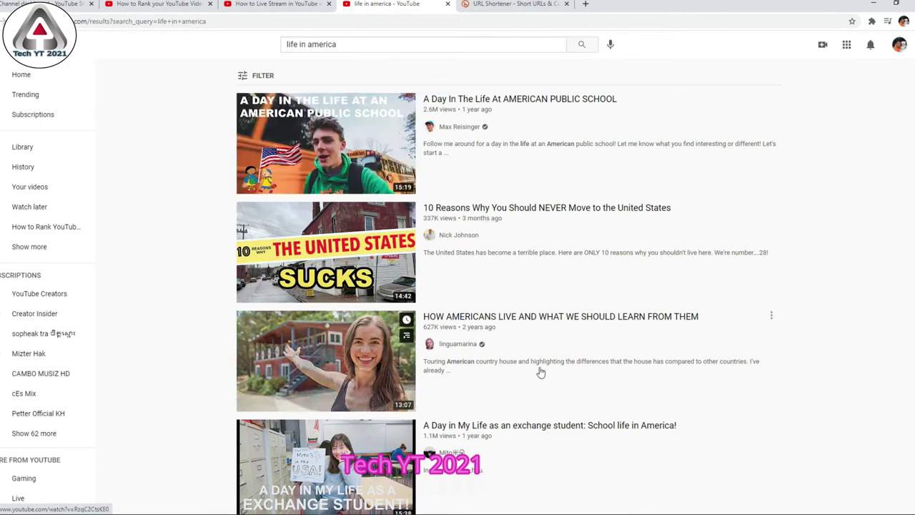
{"action": "left_click", "coordinate": [451, 345]}
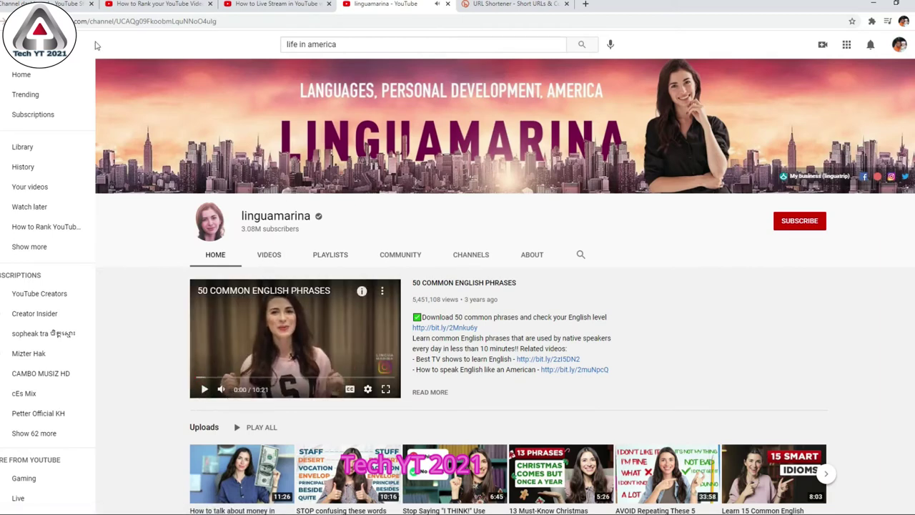
Step: Run the "life in america" search again and filter the results to videos uploaded this week
{"action": "left_click", "coordinate": [355, 45]}
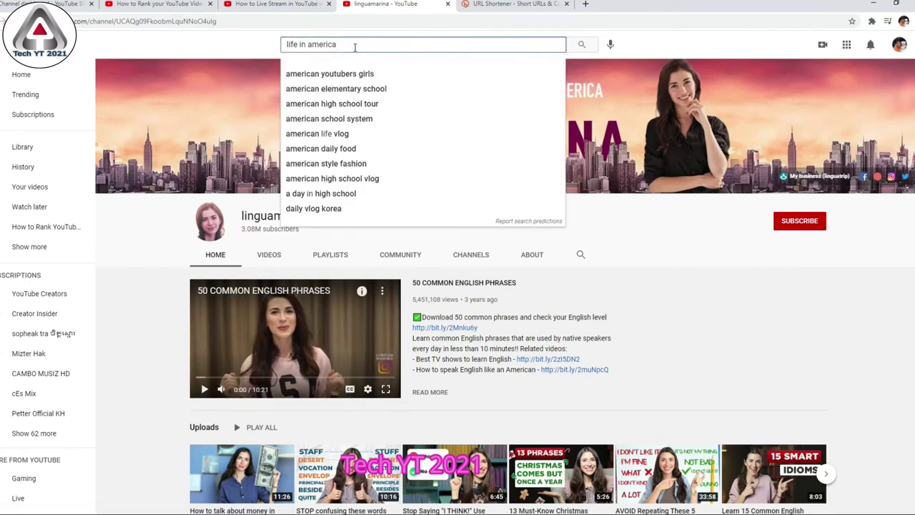
{"action": "key", "text": "Return"}
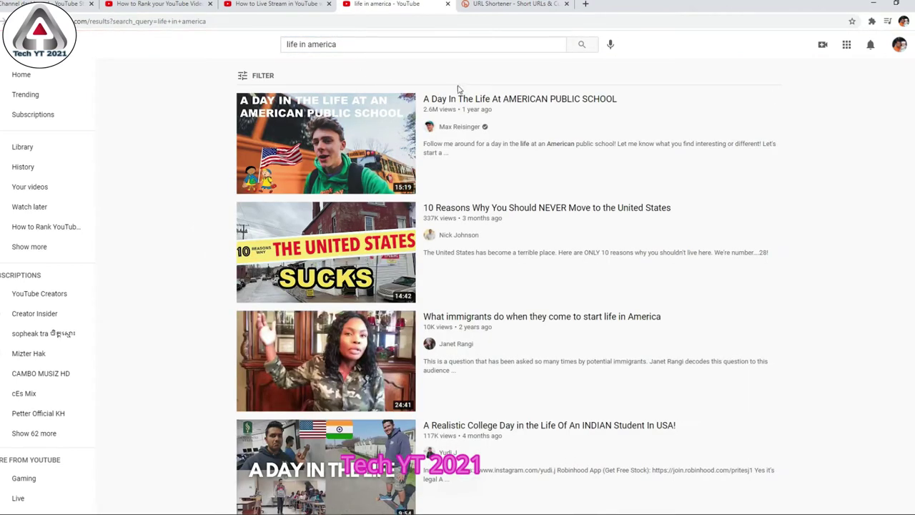
{"action": "mouse_move", "coordinate": [318, 105]}
{"action": "left_click", "coordinate": [261, 75]}
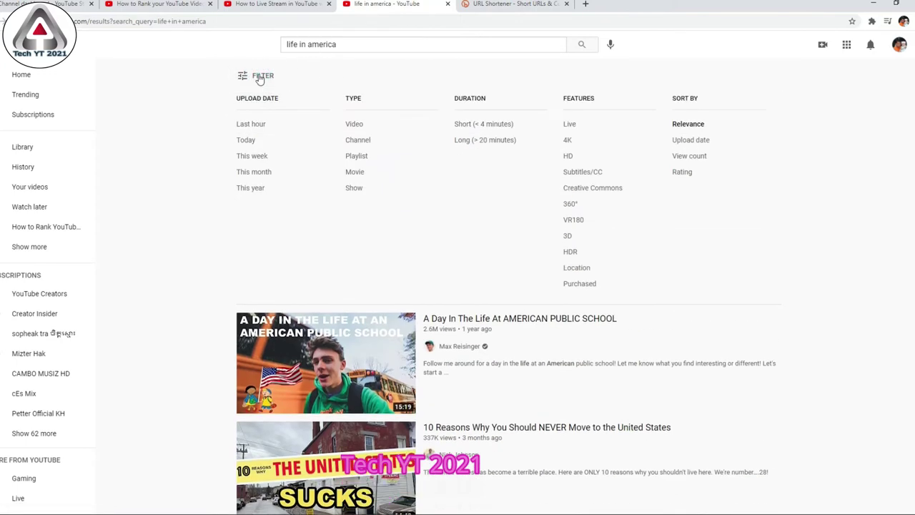
{"action": "left_click", "coordinate": [252, 159]}
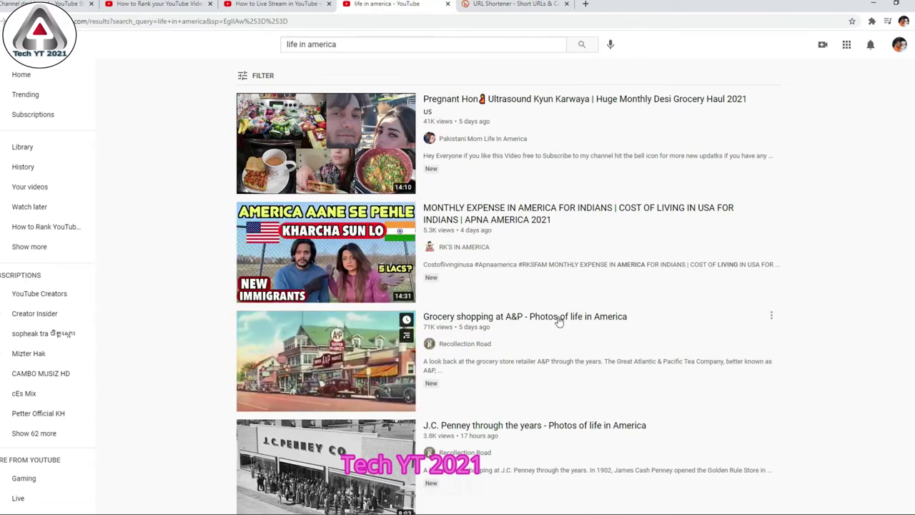
Step: Find the recent video "Finally Bought Dream Bike And Car || America Life || Indian in America" in the results and open it
{"action": "scroll", "coordinate": [557, 322], "scroll_direction": "down", "scroll_amount": 1}
{"action": "scroll", "coordinate": [541, 274], "scroll_direction": "down", "scroll_amount": 3}
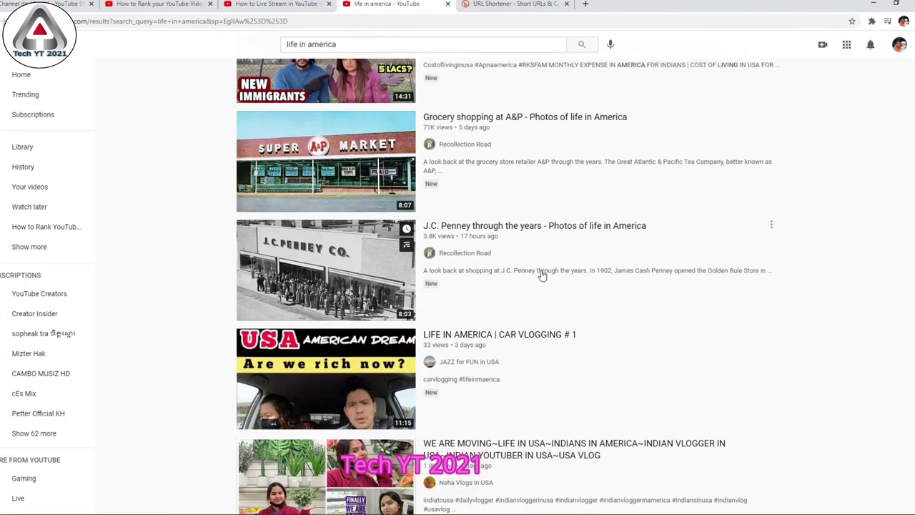
{"action": "scroll", "coordinate": [566, 236], "scroll_direction": "down", "scroll_amount": 2}
{"action": "scroll", "coordinate": [558, 236], "scroll_direction": "down", "scroll_amount": 5}
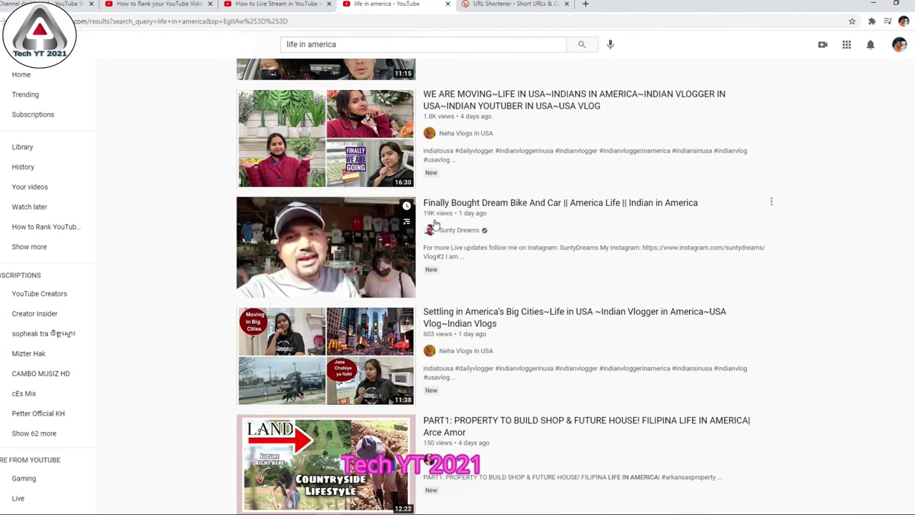
{"action": "left_click", "coordinate": [509, 201]}
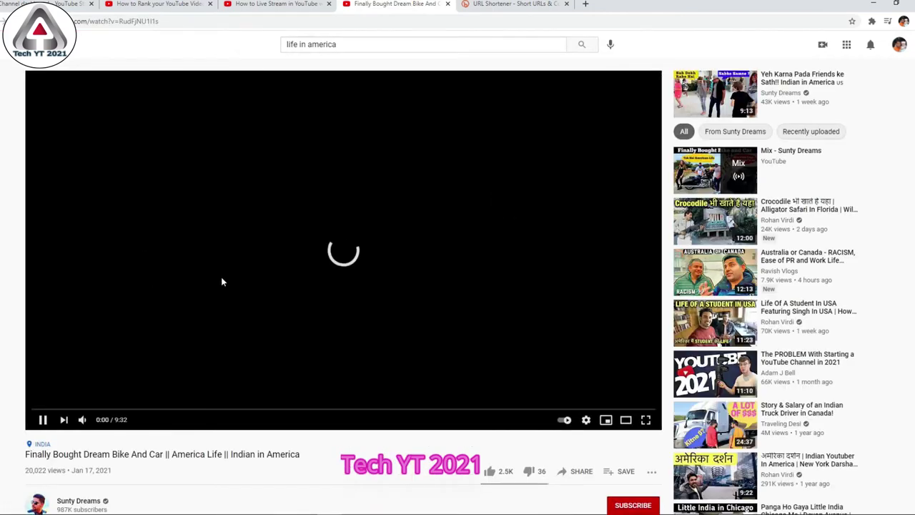
Step: Open the Sunty Dreams channel from the video page and view its list of uploaded videos
{"action": "scroll", "coordinate": [218, 286], "scroll_direction": "down", "scroll_amount": 2}
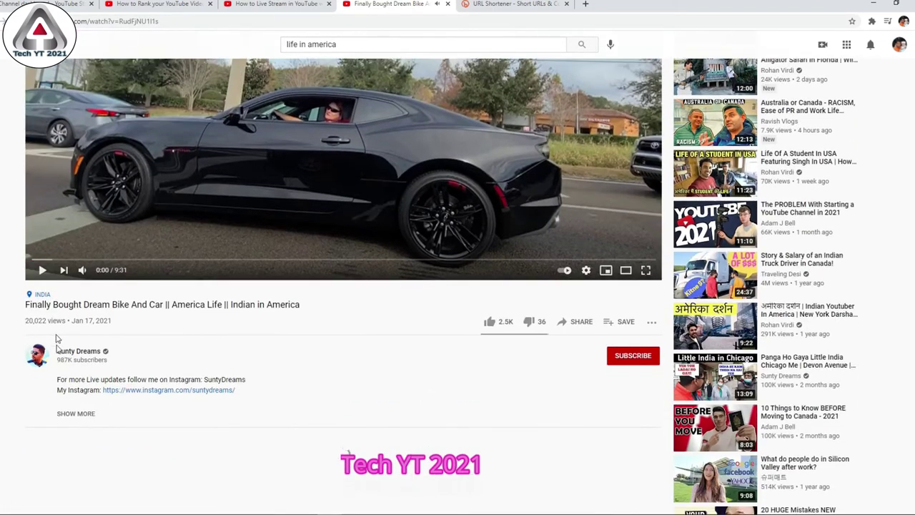
{"action": "left_click", "coordinate": [80, 350]}
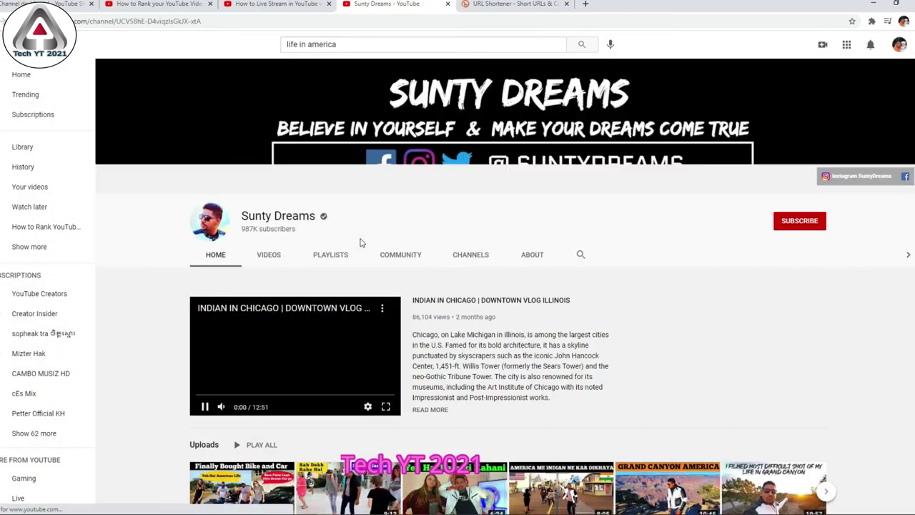
{"action": "left_click", "coordinate": [275, 255]}
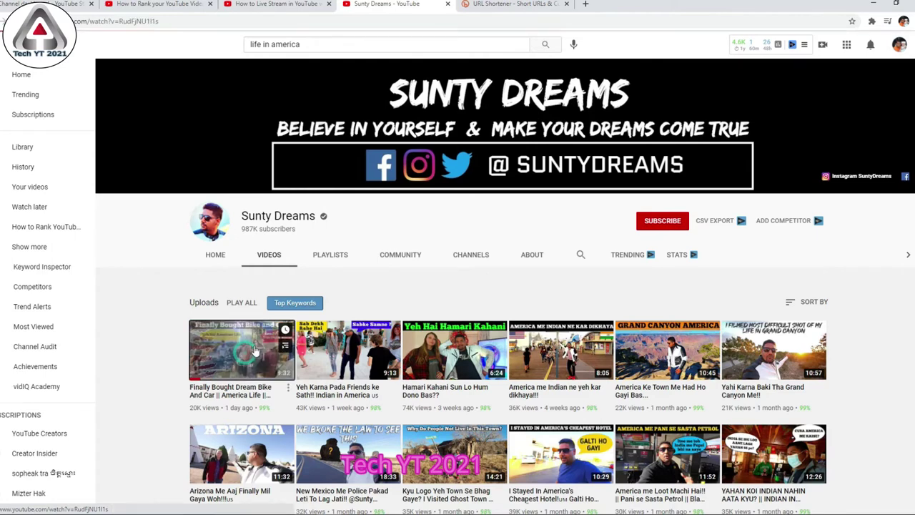
Step: Open the channel's newest upload, "Finally Bought Dream Bike And Car", play its first 15 seconds or so, and pause it
{"action": "left_click", "coordinate": [231, 348]}
{"action": "left_click", "coordinate": [322, 293]}
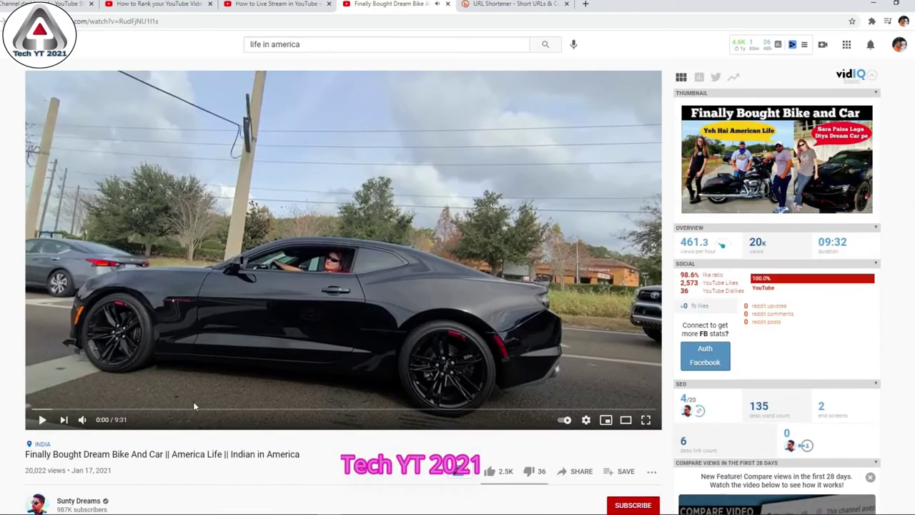
{"action": "left_click", "coordinate": [84, 422]}
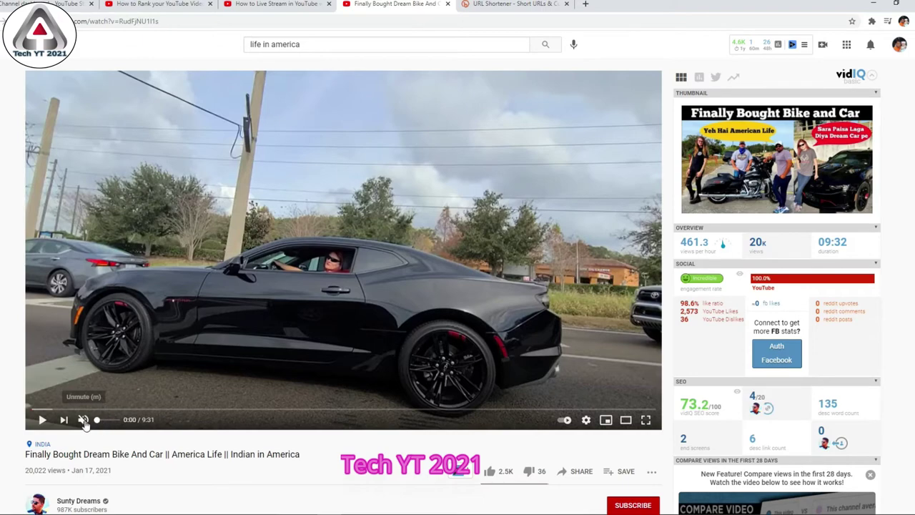
{"action": "left_click", "coordinate": [159, 372]}
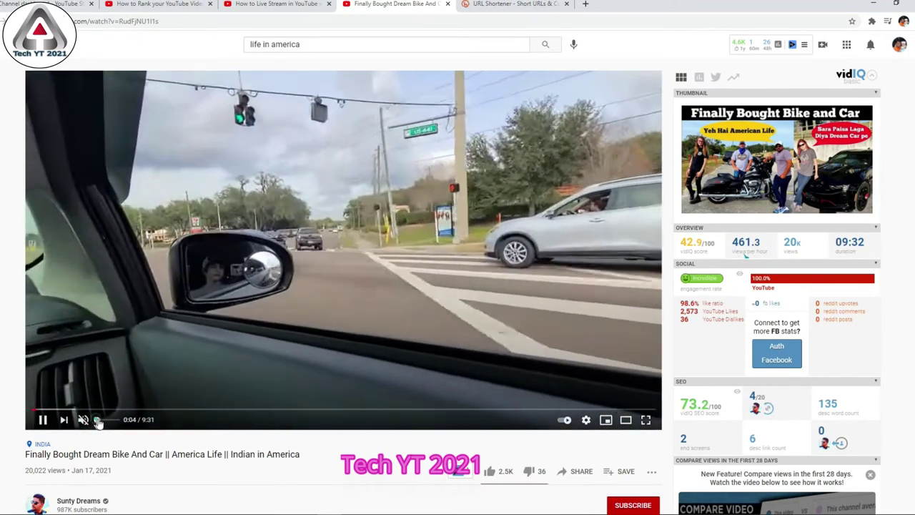
{"action": "left_click", "coordinate": [98, 421]}
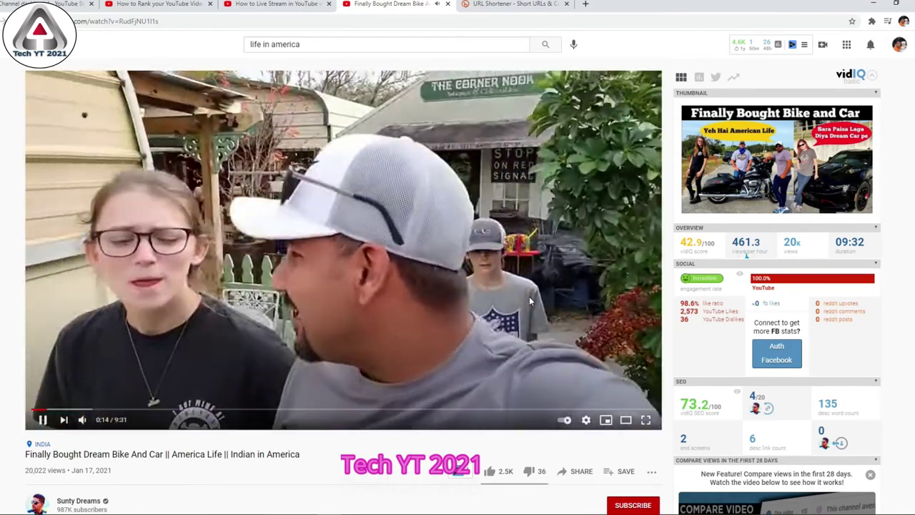
{"action": "left_click", "coordinate": [531, 302]}
{"action": "left_click", "coordinate": [531, 301]}
{"action": "left_click", "coordinate": [516, 285]}
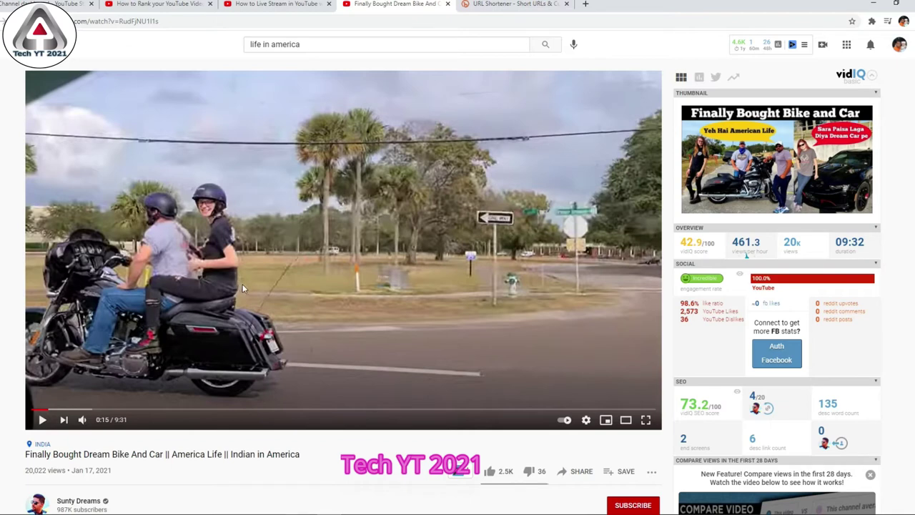
Step: Examine the paused video's description, channel details and viewer comments
{"action": "scroll", "coordinate": [242, 289], "scroll_direction": "down", "scroll_amount": 5}
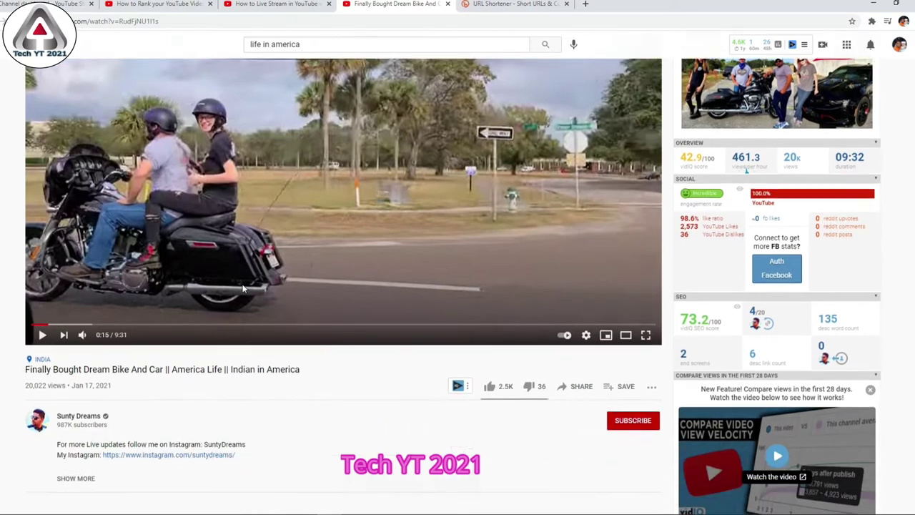
{"action": "scroll", "coordinate": [239, 301], "scroll_direction": "up", "scroll_amount": 2}
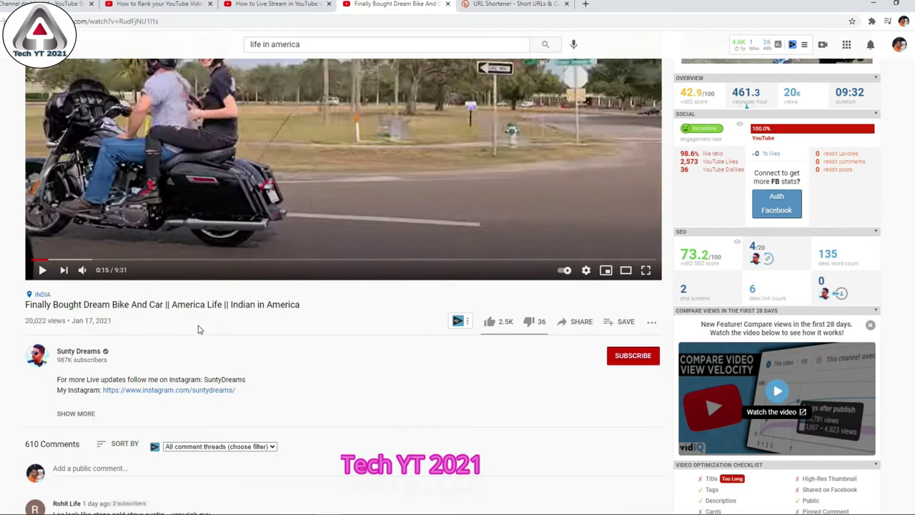
{"action": "scroll", "coordinate": [253, 184], "scroll_direction": "up", "scroll_amount": 3}
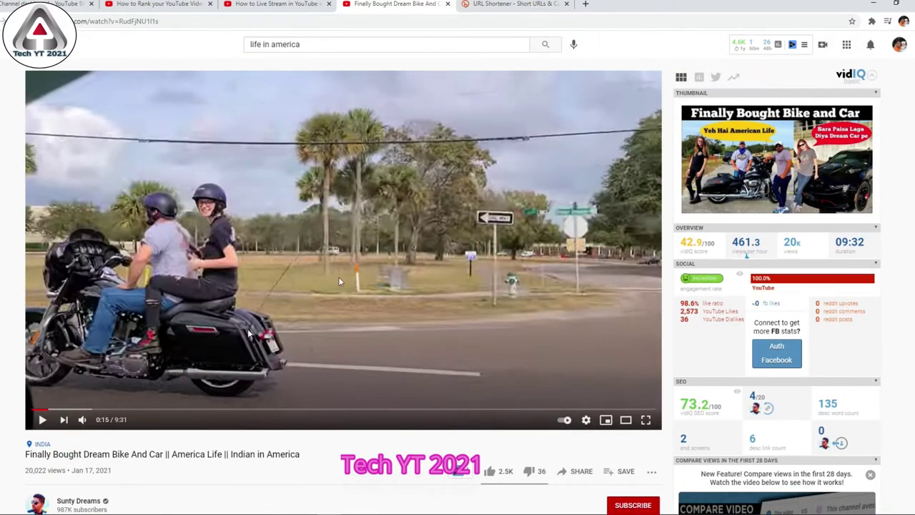
{"action": "scroll", "coordinate": [349, 304], "scroll_direction": "down", "scroll_amount": 2}
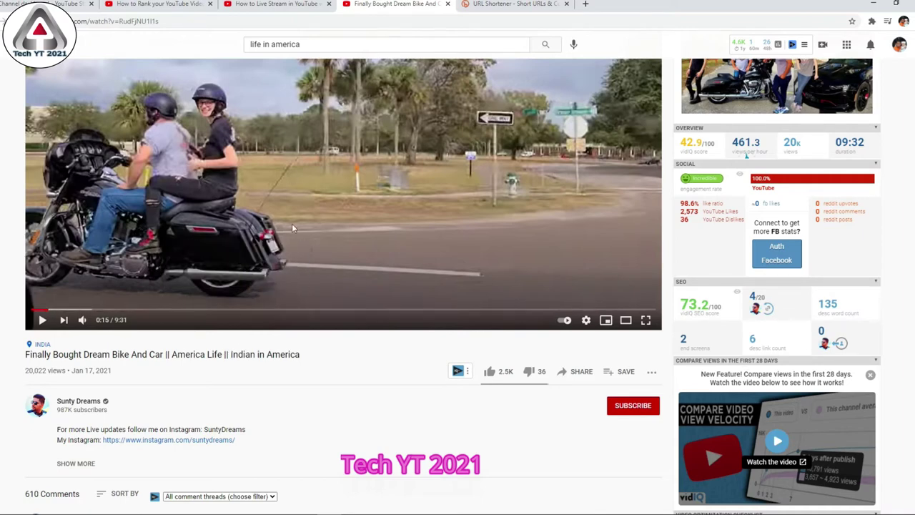
{"action": "scroll", "coordinate": [224, 224], "scroll_direction": "down", "scroll_amount": 1}
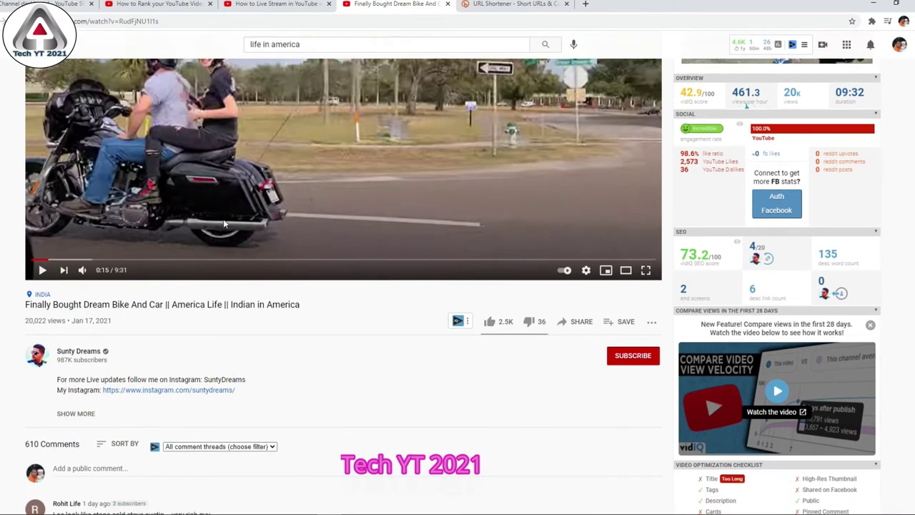
{"action": "scroll", "coordinate": [188, 358], "scroll_direction": "down", "scroll_amount": 1}
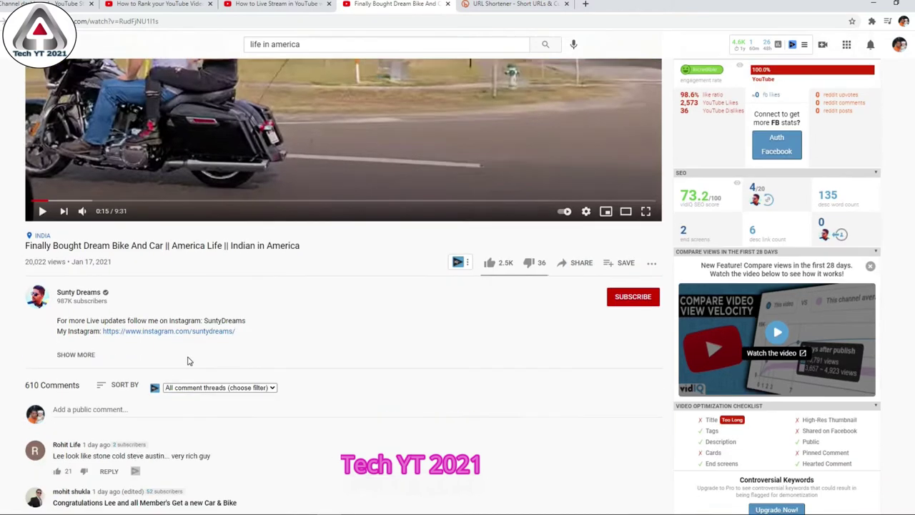
{"action": "scroll", "coordinate": [188, 361], "scroll_direction": "down", "scroll_amount": 1}
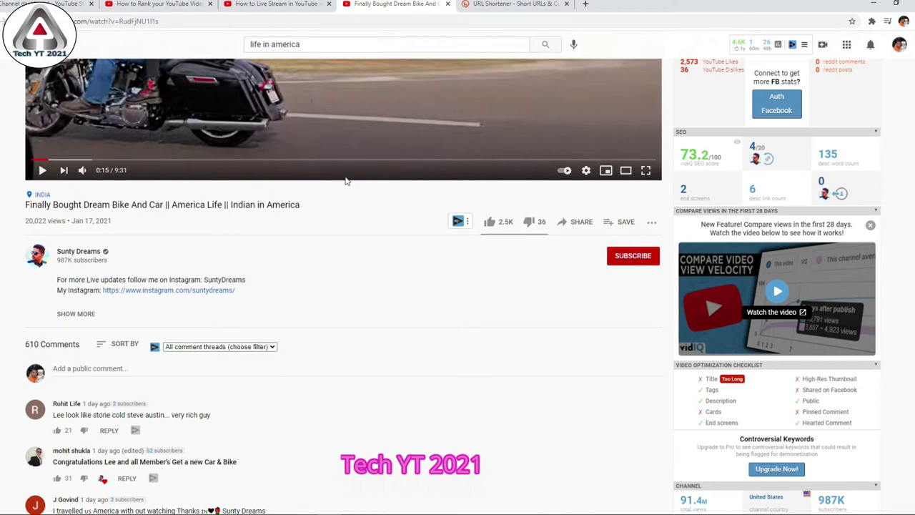
Step: Subscribe to the Sunty Dreams channel and set its notifications to All
{"action": "scroll", "coordinate": [421, 199], "scroll_direction": "up", "scroll_amount": 3}
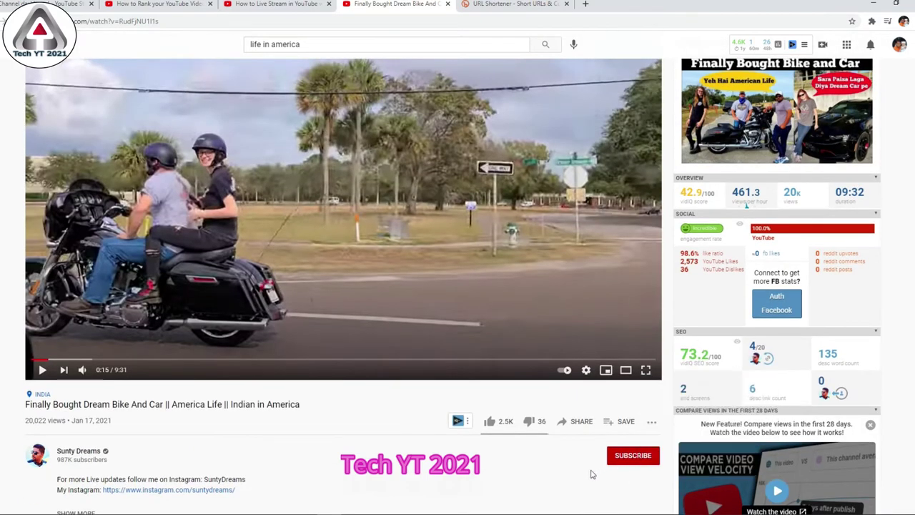
{"action": "left_click", "coordinate": [634, 456]}
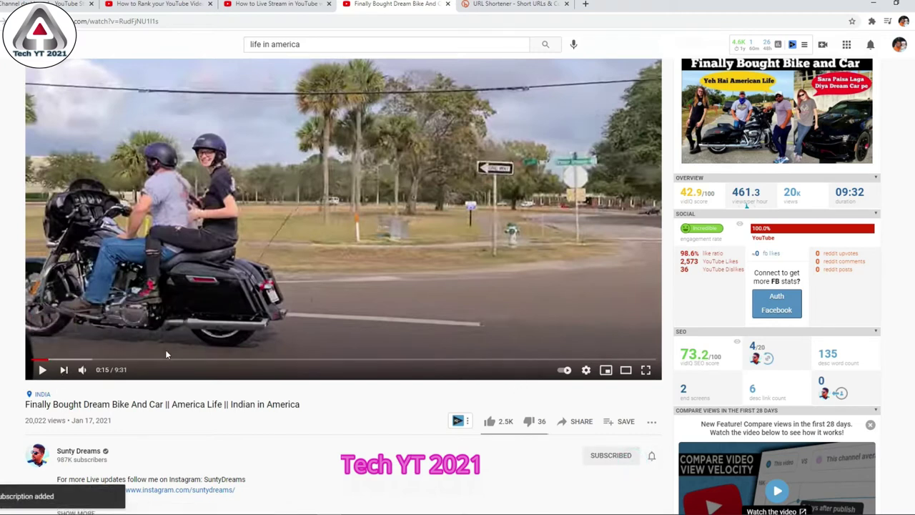
{"action": "left_click", "coordinate": [652, 457]}
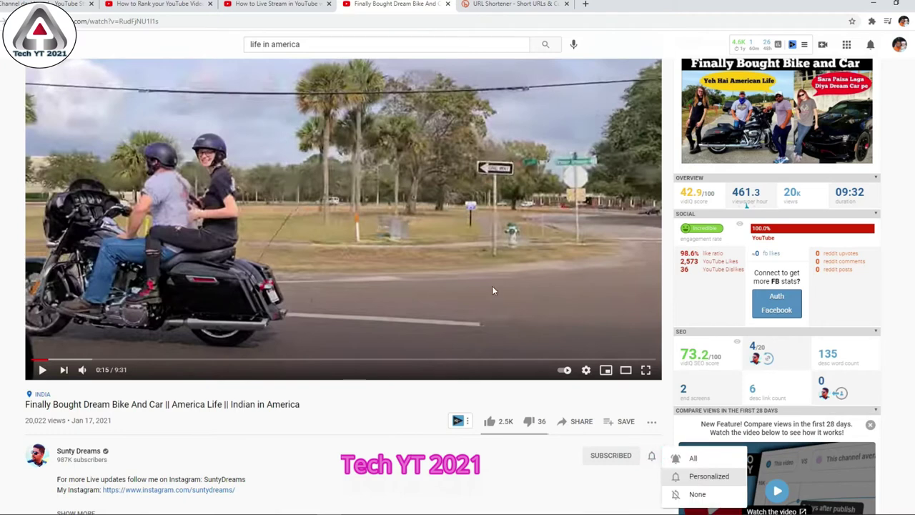
{"action": "left_click", "coordinate": [690, 459]}
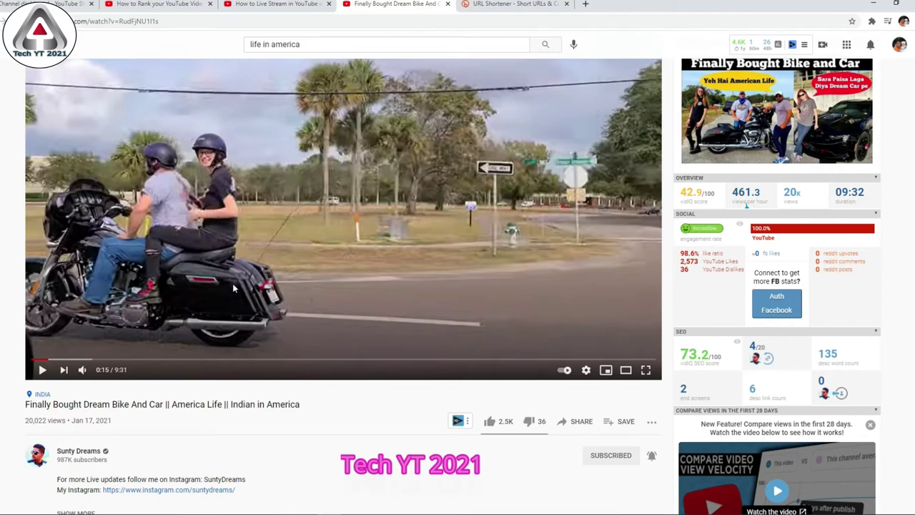
Step: Examine the paused video's title, description, statistics and viewer comments before writing a comment
{"action": "scroll", "coordinate": [357, 206], "scroll_direction": "down", "scroll_amount": 2}
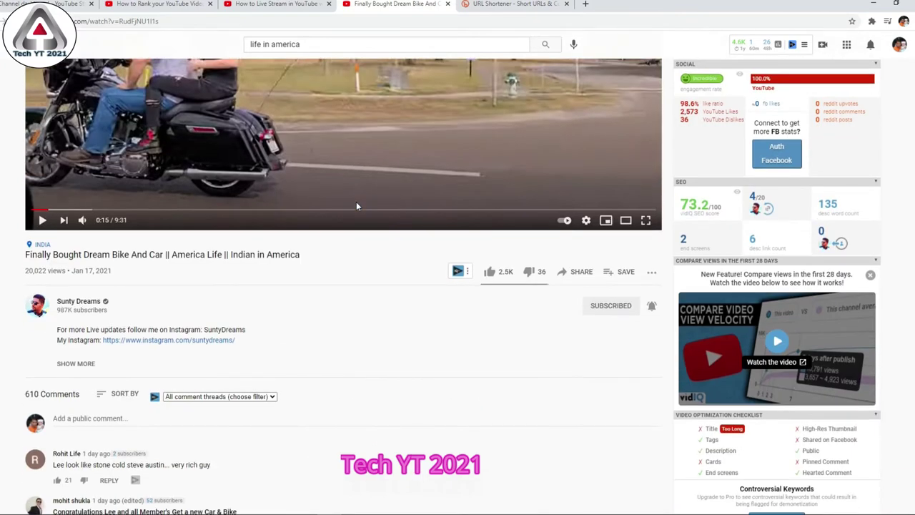
{"action": "scroll", "coordinate": [356, 203], "scroll_direction": "up", "scroll_amount": 3}
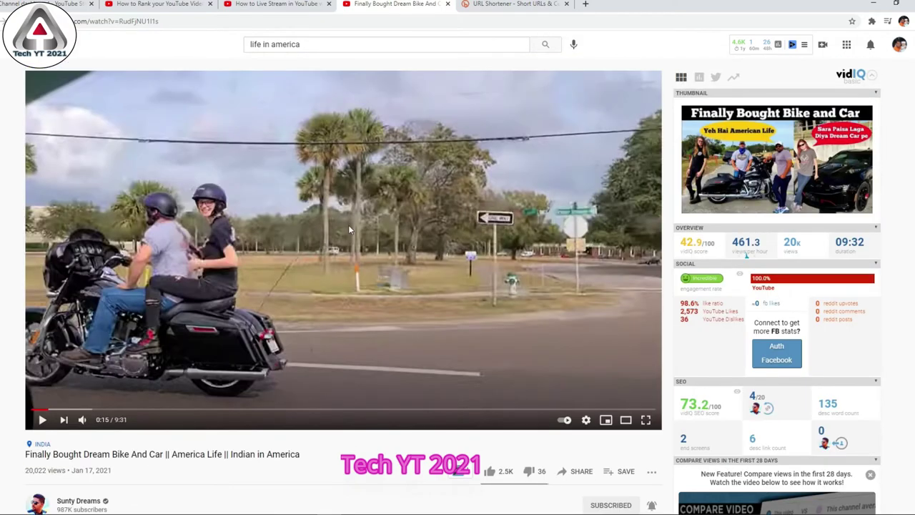
{"action": "scroll", "coordinate": [349, 229], "scroll_direction": "down", "scroll_amount": 3}
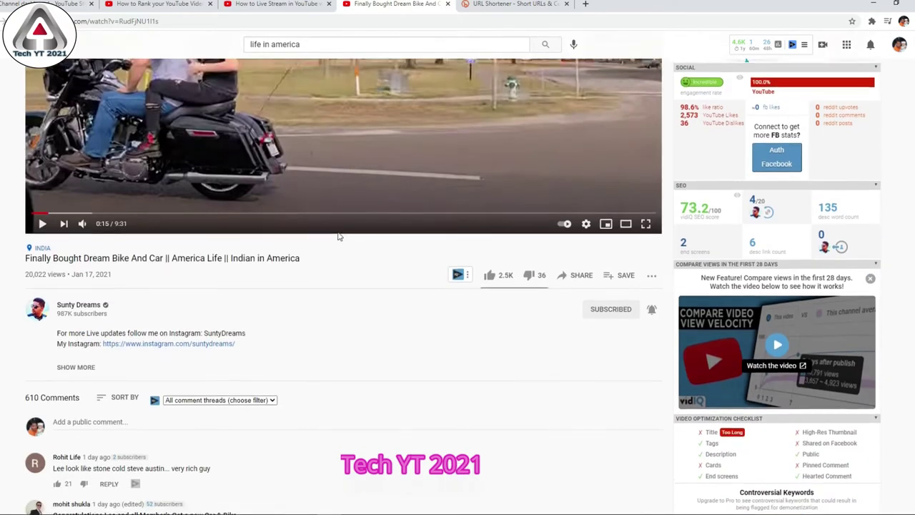
{"action": "scroll", "coordinate": [339, 236], "scroll_direction": "up", "scroll_amount": 3}
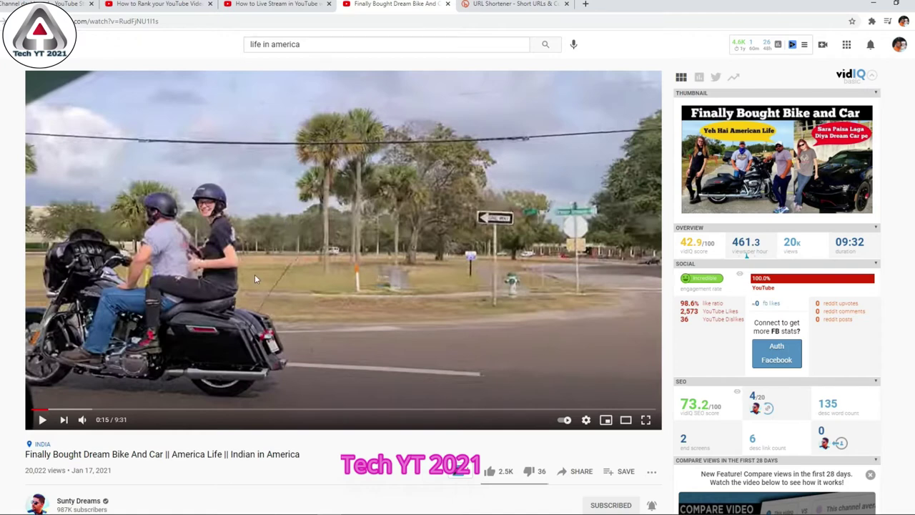
{"action": "scroll", "coordinate": [255, 273], "scroll_direction": "down", "scroll_amount": 1}
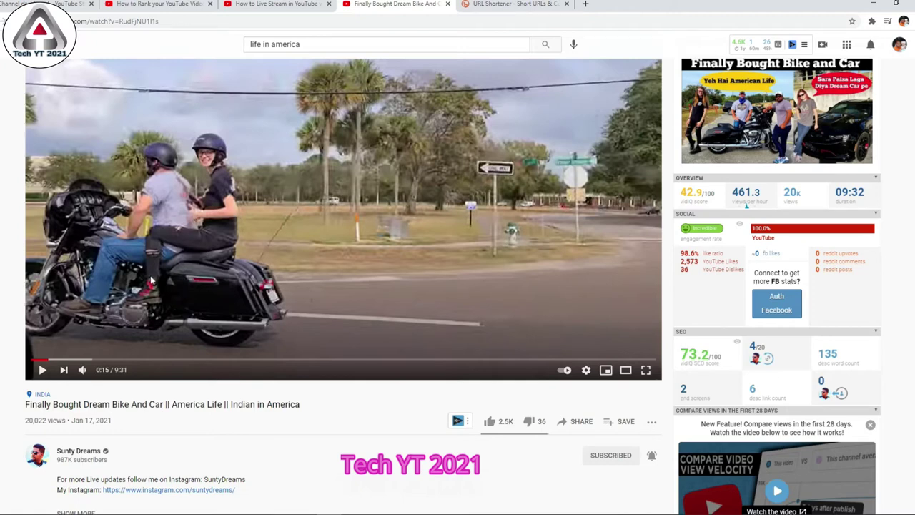
{"action": "scroll", "coordinate": [302, 283], "scroll_direction": "down", "scroll_amount": 2}
{"action": "scroll", "coordinate": [302, 283], "scroll_direction": "up", "scroll_amount": 3}
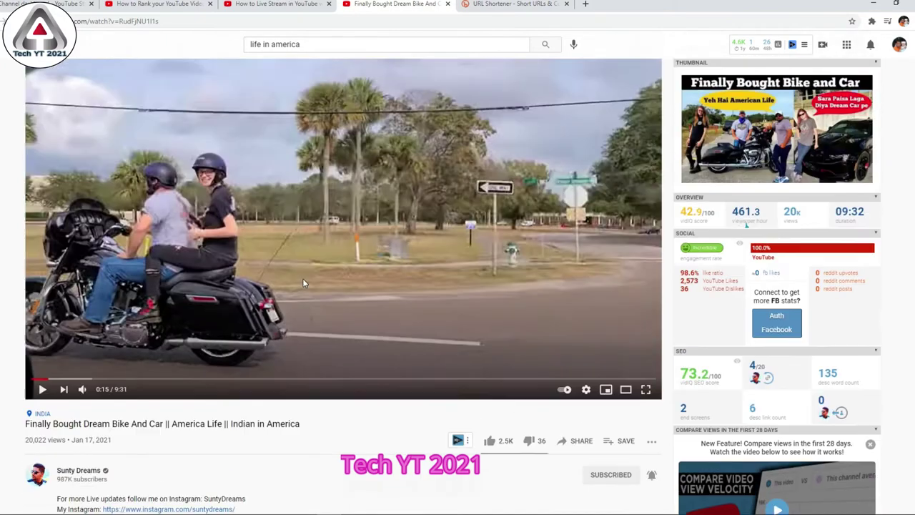
{"action": "scroll", "coordinate": [302, 283], "scroll_direction": "down", "scroll_amount": 4}
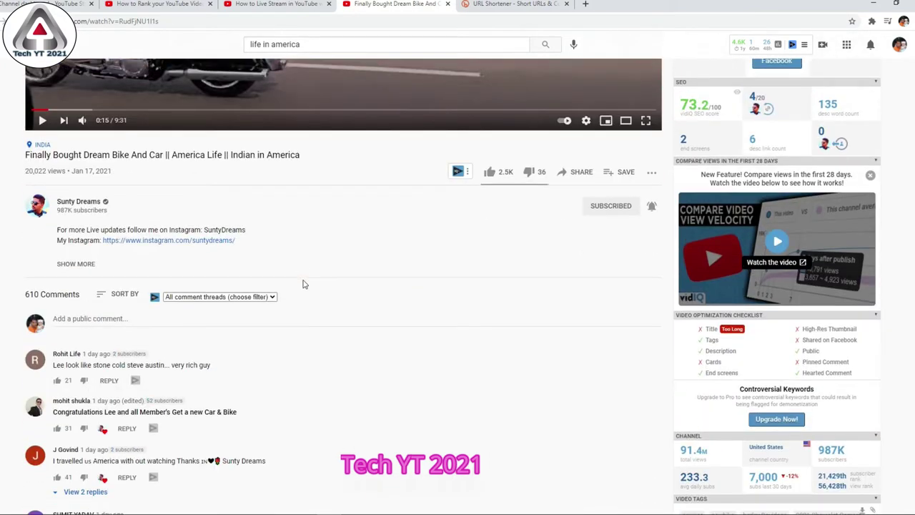
{"action": "scroll", "coordinate": [303, 215], "scroll_direction": "up", "scroll_amount": 4}
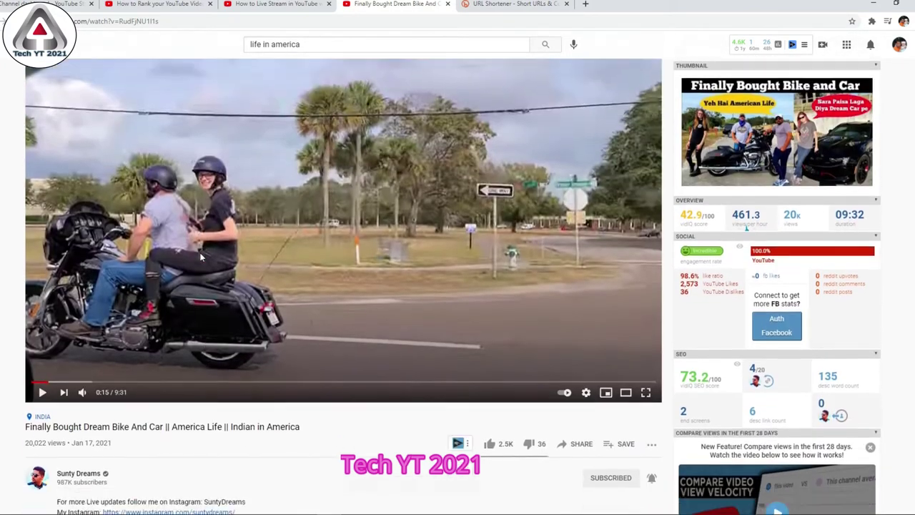
{"action": "scroll", "coordinate": [201, 257], "scroll_direction": "down", "scroll_amount": 1}
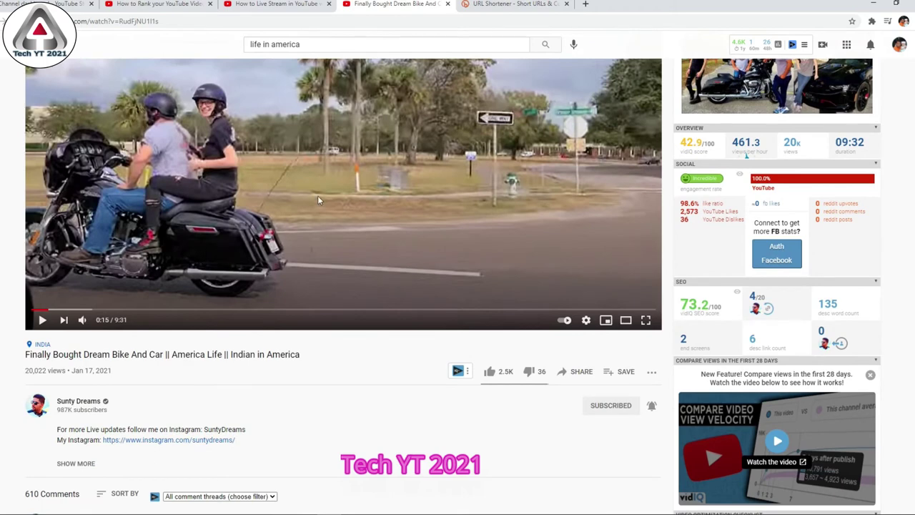
{"action": "scroll", "coordinate": [311, 209], "scroll_direction": "down", "scroll_amount": 1}
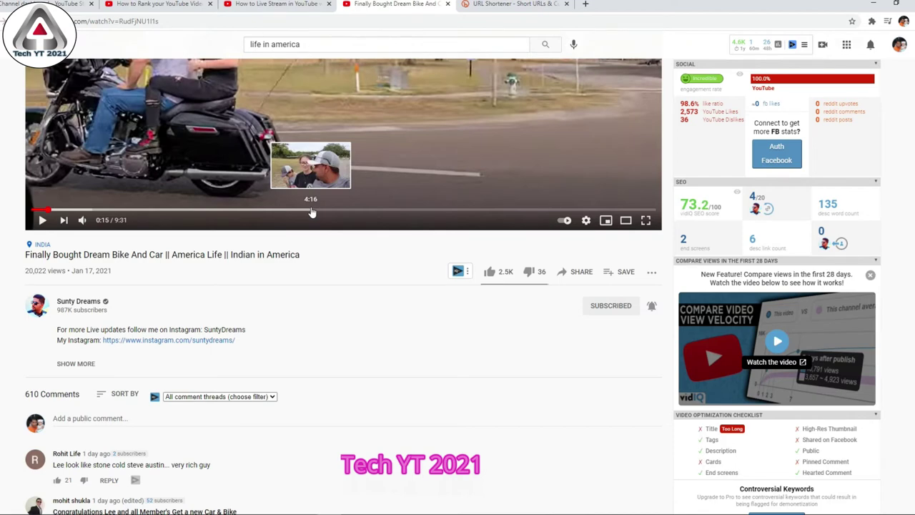
{"action": "scroll", "coordinate": [44, 406], "scroll_direction": "down", "scroll_amount": 1}
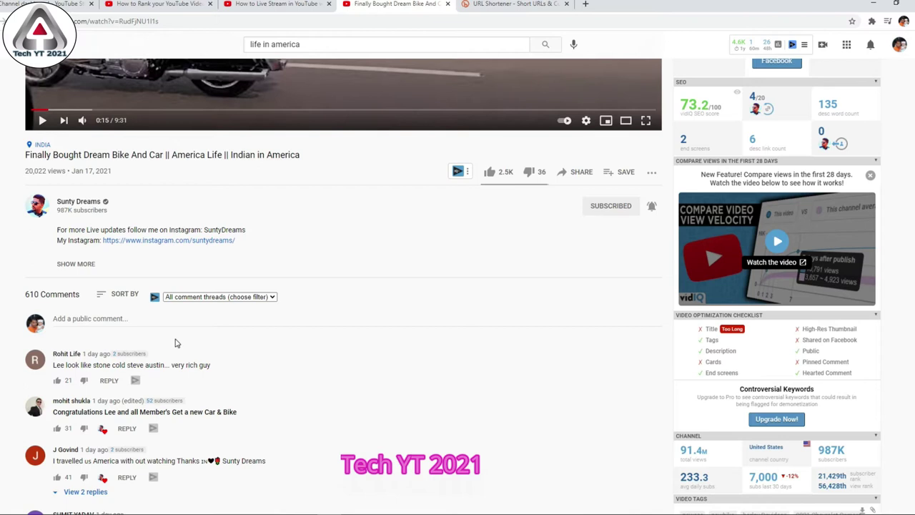
Step: Start a public comment on the video with the sentence "Wow God Blessing both of you."
{"action": "left_click", "coordinate": [105, 318]}
{"action": "scroll", "coordinate": [188, 297], "scroll_direction": "up", "scroll_amount": 3}
{"action": "scroll", "coordinate": [188, 297], "scroll_direction": "down", "scroll_amount": 2}
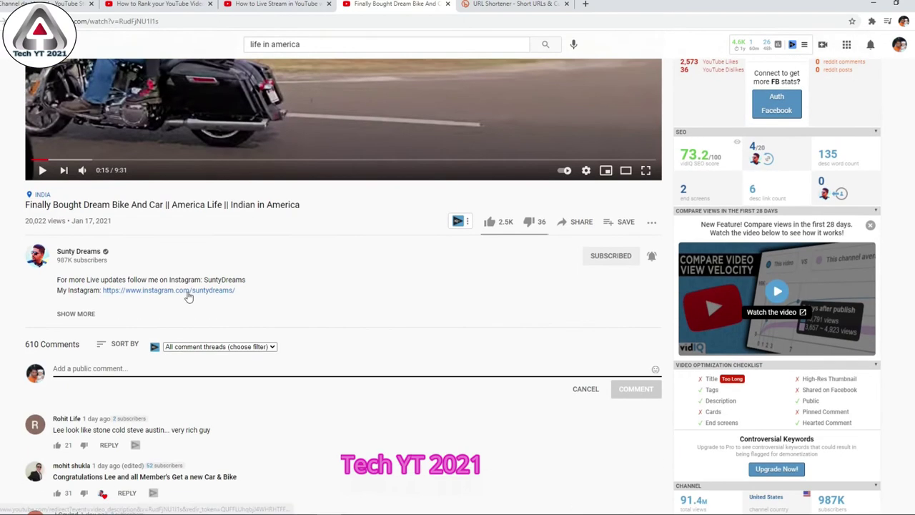
{"action": "scroll", "coordinate": [189, 297], "scroll_direction": "up", "scroll_amount": 4}
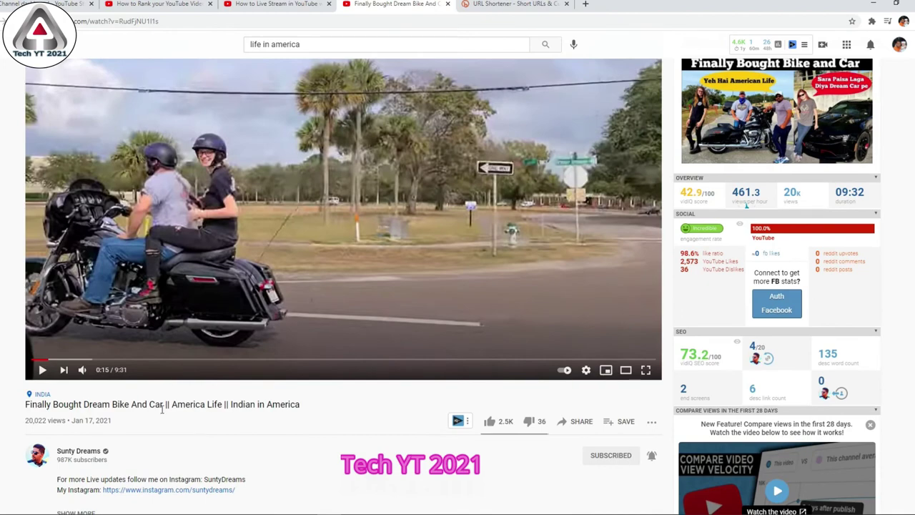
{"action": "scroll", "coordinate": [143, 390], "scroll_direction": "down", "scroll_amount": 4}
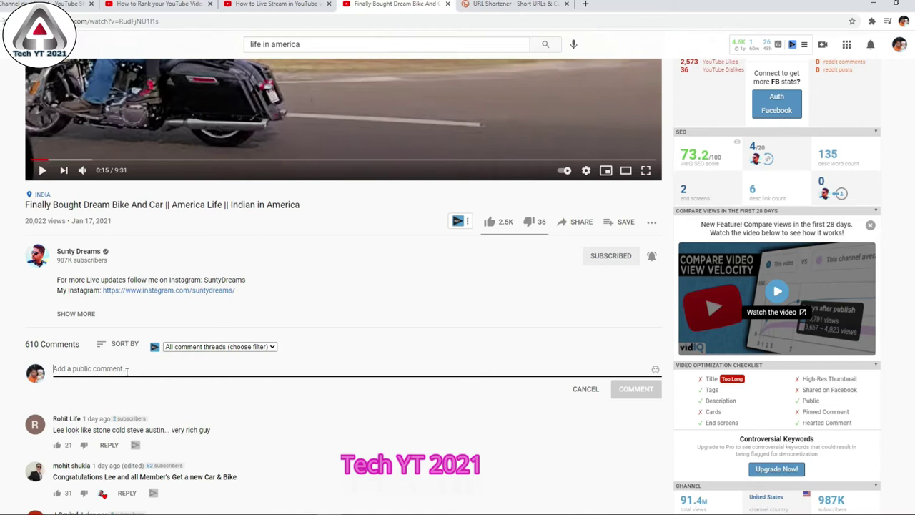
{"action": "type", "text": "Wow"}
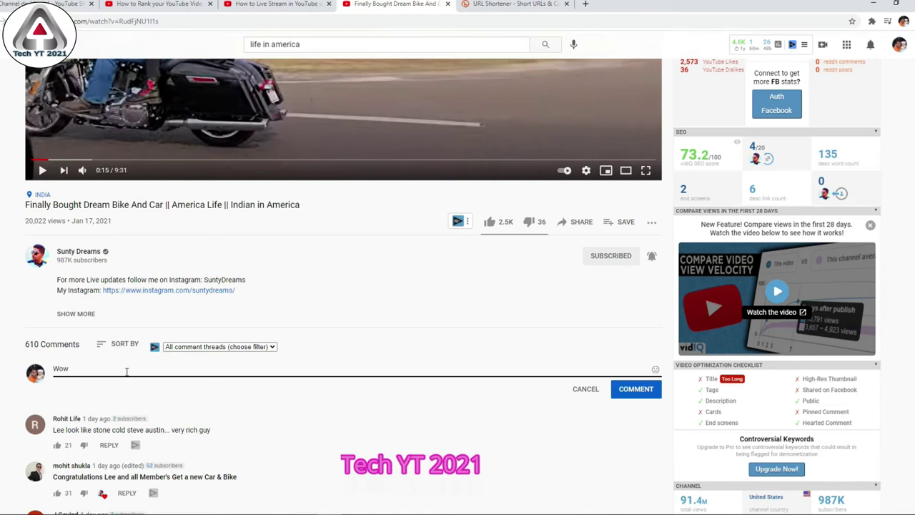
{"action": "type", "text": " G"}
{"action": "type", "text": "od"}
{"action": "type", "text": " Blessing "}
{"action": "type", "text": "both"}
{"action": "type", "text": " of you"}
{"action": "type", "text": "."}
Step: Continue the comment with "If we live with dream, one day the dream true."
{"action": "type", "text": "If we"}
{"action": "type", "text": " do"}
{"action": "type", "text": " not"}
{"action": "key", "text": "BackSpace"}
{"action": "key", "text": "BackSpace"}
{"action": "key", "text": "BackSpace"}
{"action": "key", "text": "BackSpace"}
{"action": "key", "text": "BackSpace"}
{"action": "key", "text": "BackSpace"}
{"action": "key", "text": "BackSpace"}
{"action": "type", "text": "we live with d"}
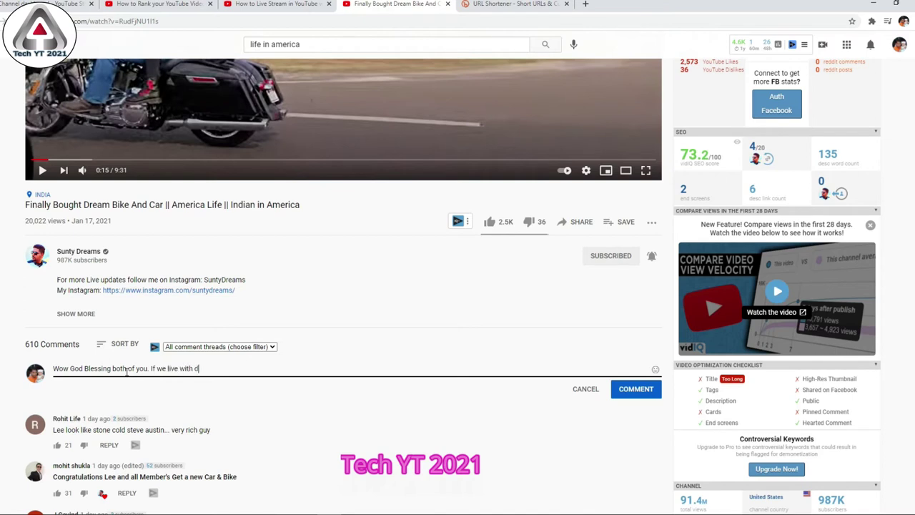
{"action": "type", "text": "ream, one day the dream true"}
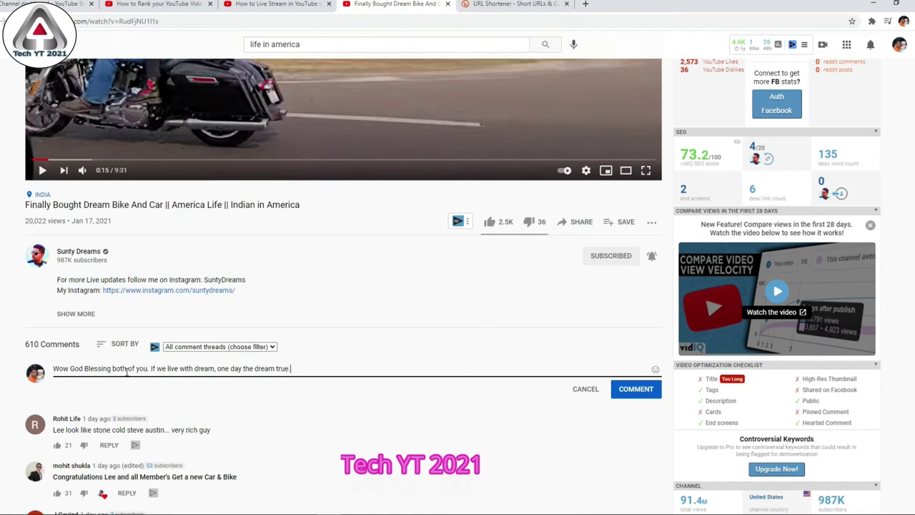
Step: Add a wish for the other viewers to the comment, reading "Wish all who see get your dream all"
{"action": "type", "text": ". Wish all "}
{"action": "type", "text": "get"}
{"action": "key", "text": "BackSpace"}
{"action": "key", "text": "BackSpace"}
{"action": "key", "text": "BackSpace"}
{"action": "type", "text": "ll who see"}
{"action": "type", "text": "get"}
{"action": "type", "text": "your dream a"}
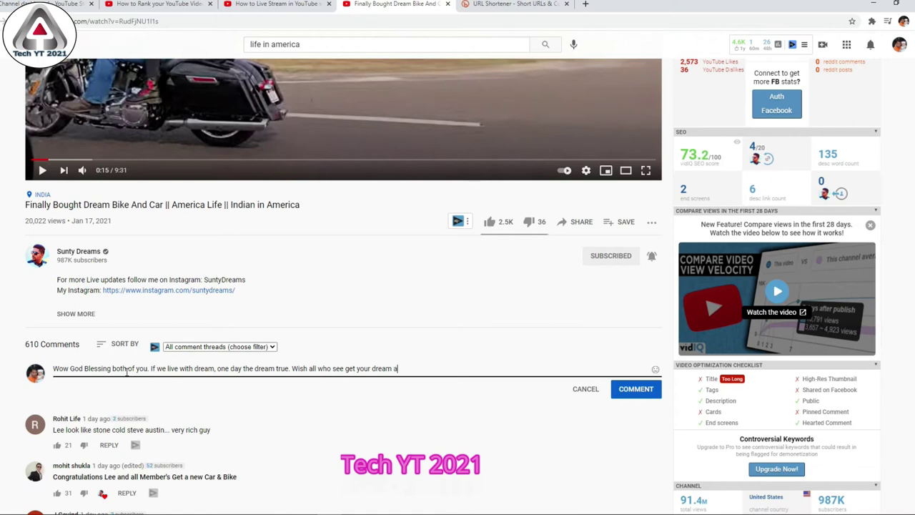
{"action": "type", "text": "ll"}
Step: Replace "who see" with "people here" in the comment's last sentence
{"action": "left_click", "coordinate": [330, 369]}
{"action": "key", "text": "BackSpace"}
{"action": "key", "text": "BackSpace"}
{"action": "key", "text": "BackSpace"}
{"action": "type", "text": "people"}
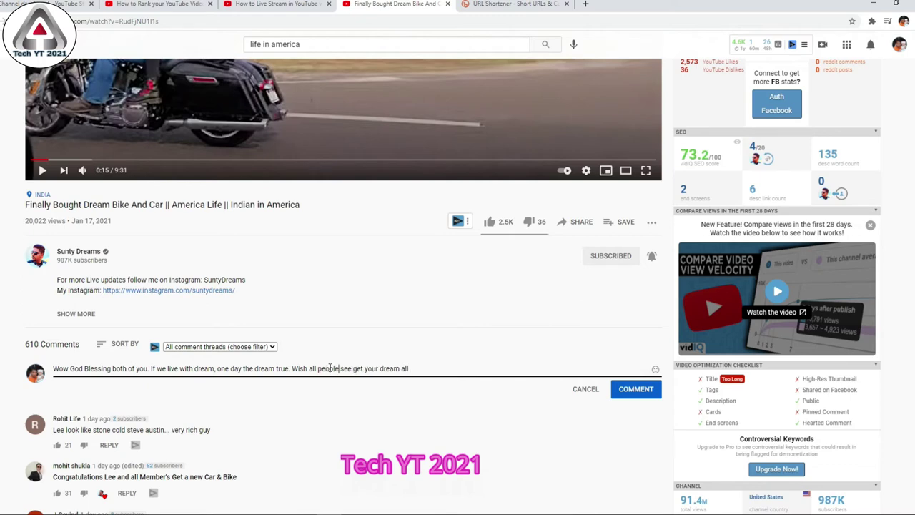
{"action": "left_click", "coordinate": [348, 368]}
{"action": "key", "text": "BackSpace"}
{"action": "key", "text": "Delete"}
{"action": "key", "text": "BackSpace"}
{"action": "type", "text": "here"}
Step: Complete the comment's last sentence by appending "in short future."
{"action": "left_click", "coordinate": [436, 366]}
{"action": "type", "text": "shor"}
{"action": "key", "text": "BackSpace"}
{"action": "key", "text": "BackSpace"}
{"action": "key", "text": "BackSpace"}
{"action": "key", "text": "BackSpace"}
{"action": "key", "text": "BackSpace"}
{"action": "type", "text": "in"}
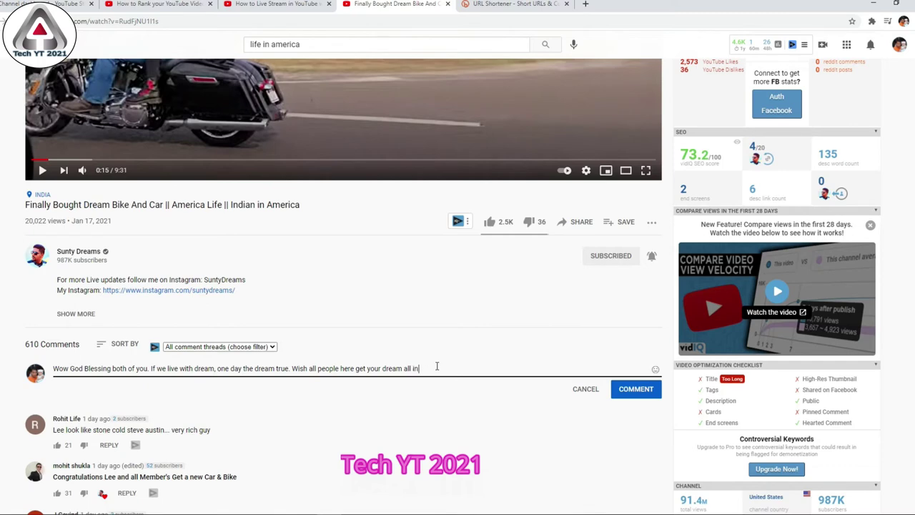
{"action": "type", "text": " shortfuture."}
Step: Review the comment's opening sentence and insert "comes" before "true" in the second sentence
{"action": "left_click", "coordinate": [148, 366]}
{"action": "key", "text": "shift+Home"}
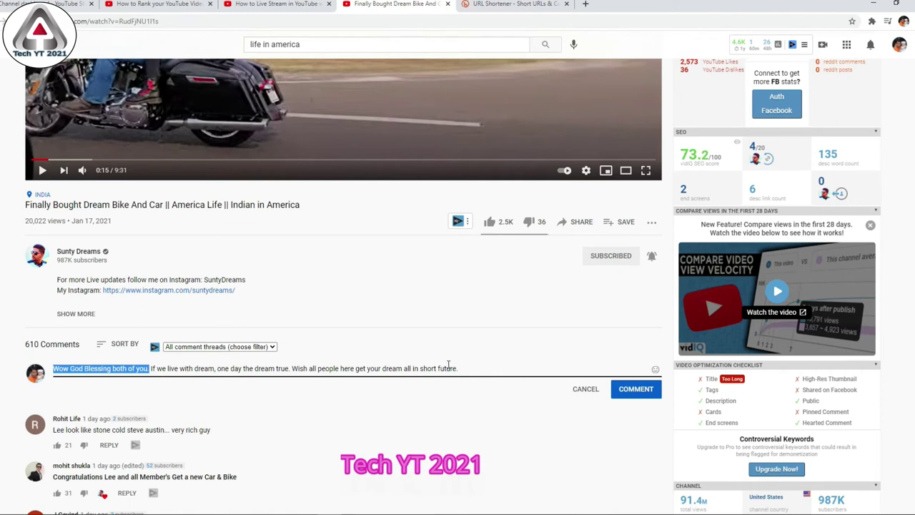
{"action": "left_click", "coordinate": [471, 369]}
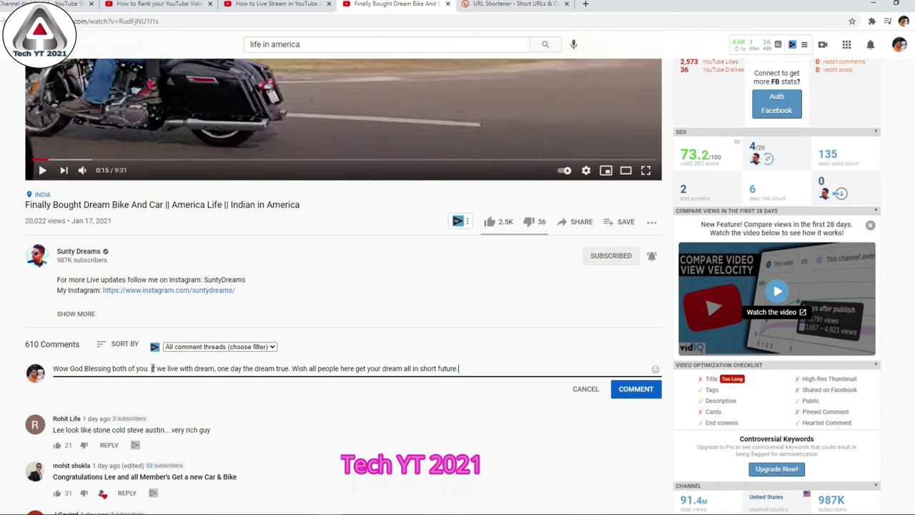
{"action": "left_click", "coordinate": [276, 368]}
{"action": "type", "text": "come "}
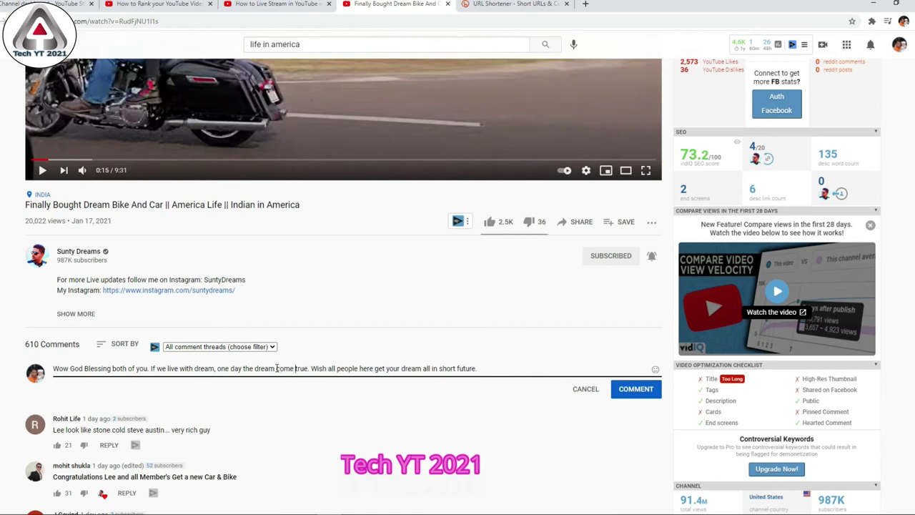
{"action": "type", "text": "s"}
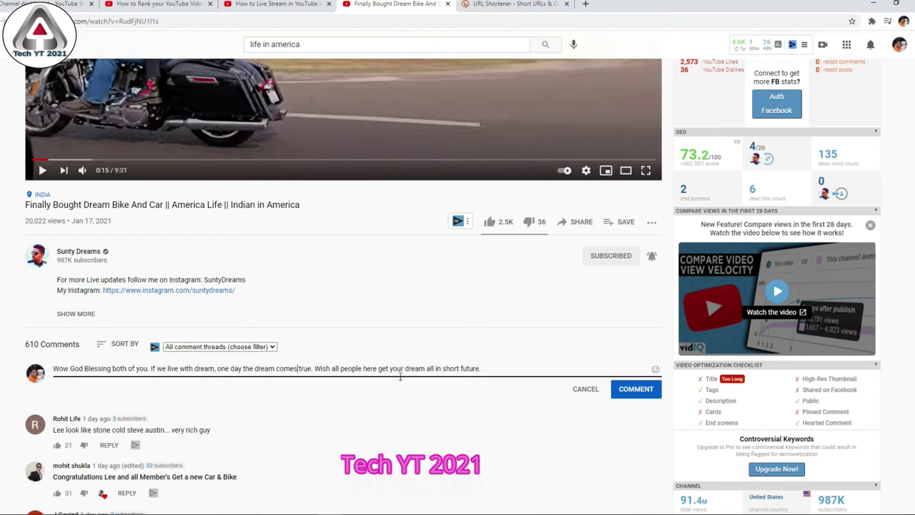
Step: Post the finished comment and view it in the list beneath the video
{"action": "left_click", "coordinate": [484, 369]}
{"action": "left_click", "coordinate": [644, 391]}
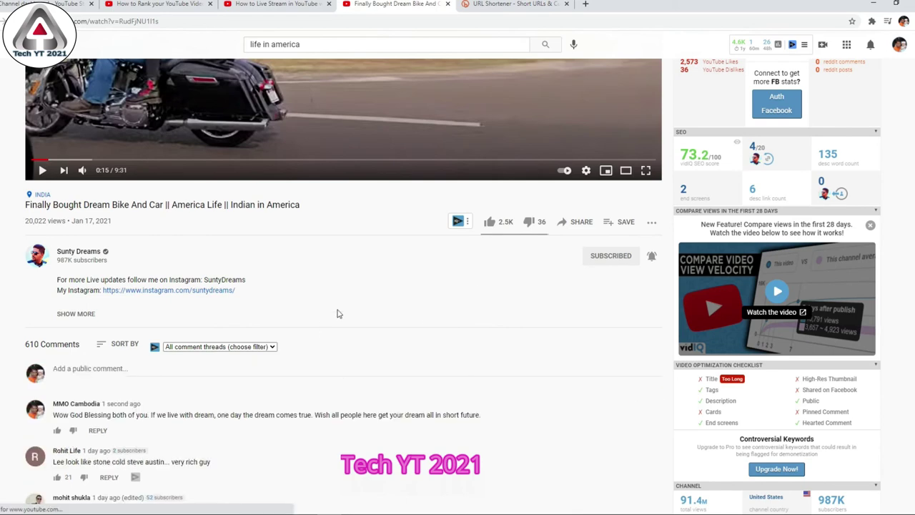
{"action": "scroll", "coordinate": [339, 313], "scroll_direction": "down", "scroll_amount": 2}
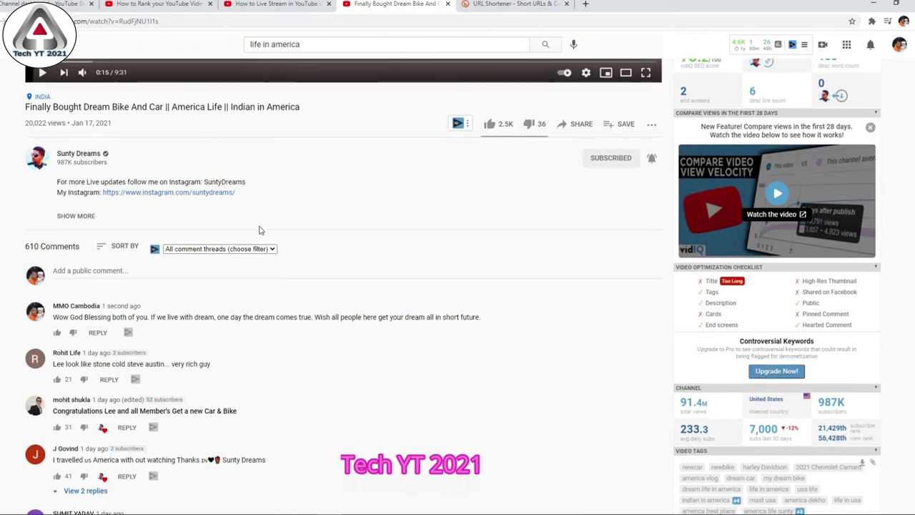
{"action": "scroll", "coordinate": [260, 229], "scroll_direction": "up", "scroll_amount": 4}
{"action": "scroll", "coordinate": [51, 380], "scroll_direction": "down", "scroll_amount": 2}
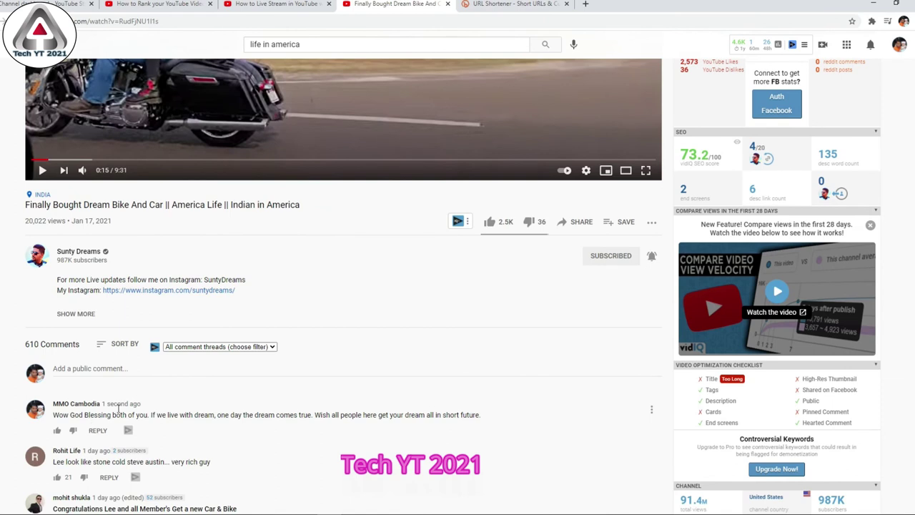
{"action": "scroll", "coordinate": [239, 409], "scroll_direction": "down", "scroll_amount": 2}
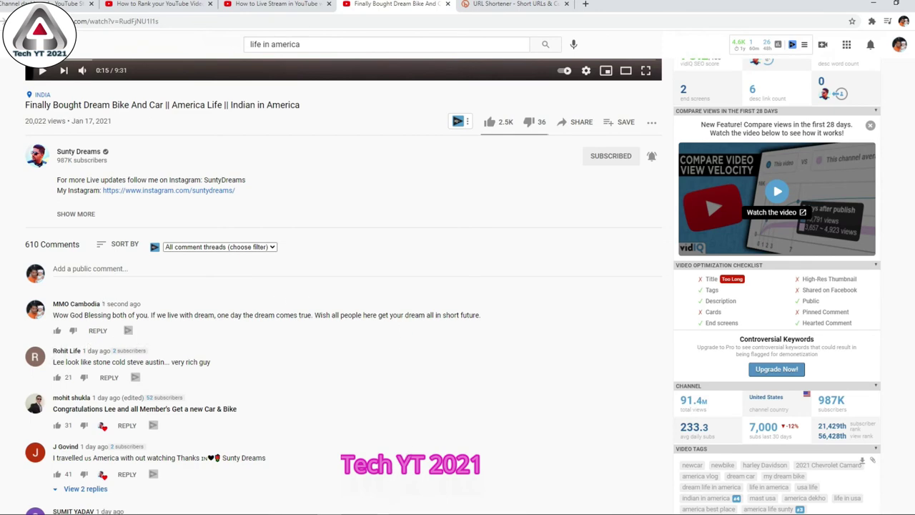
Step: Switch to the Word outline and replace "your" with "their" in item b about watching videos
{"action": "key", "text": "alt+Tab"}
{"action": "scroll", "coordinate": [292, 342], "scroll_direction": "down", "scroll_amount": 1}
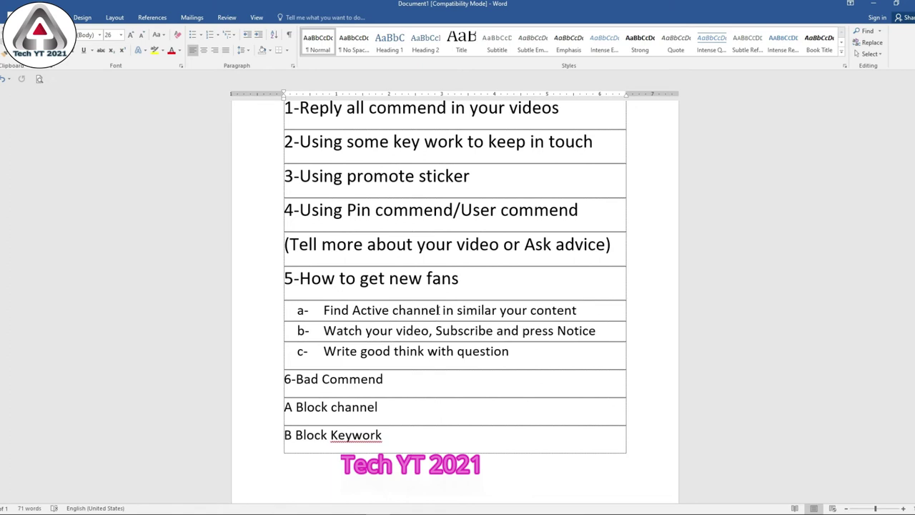
{"action": "left_click", "coordinate": [438, 310]}
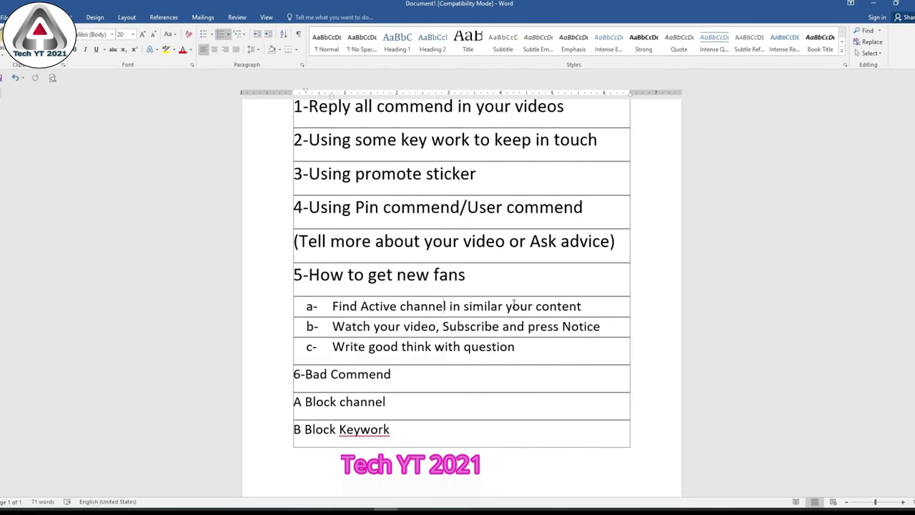
{"action": "left_click", "coordinate": [401, 326]}
{"action": "key", "text": "BackSpace"}
{"action": "key", "text": "BackSpace"}
{"action": "key", "text": "BackSpace"}
{"action": "key", "text": "BackSpace"}
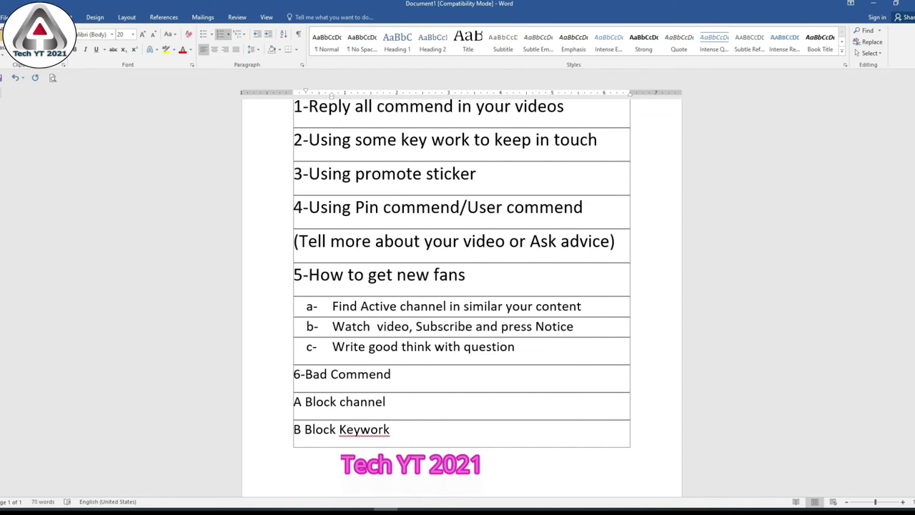
{"action": "type", "text": "their"}
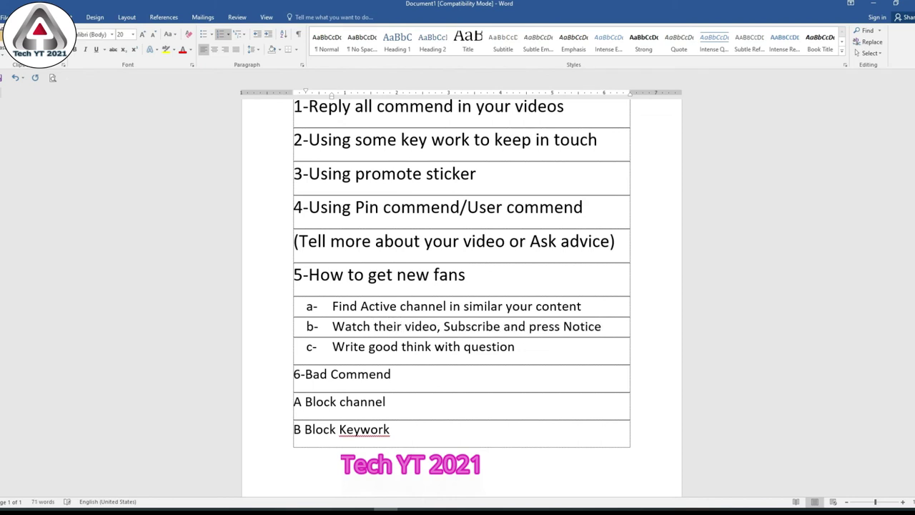
Step: Highlight item c, "Write good think with question", and the words "Block channel" under the Bad Commend point
{"action": "left_click", "coordinate": [608, 327]}
{"action": "left_click_drag", "start_coordinate": [333, 347], "coordinate": [552, 347]}
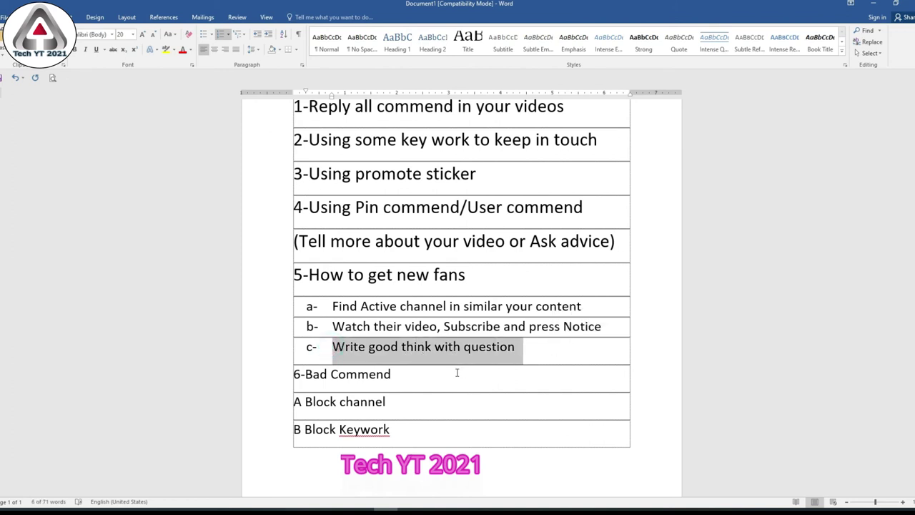
{"action": "left_click", "coordinate": [418, 372]}
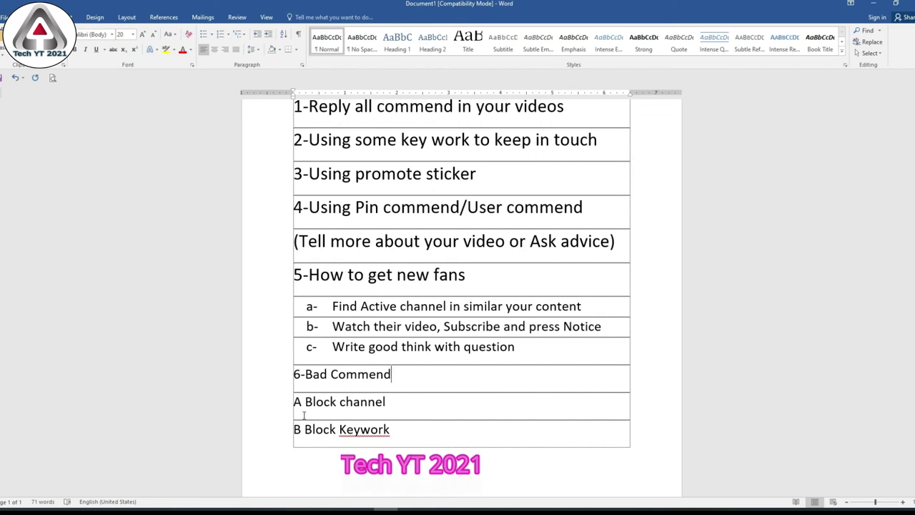
{"action": "left_click_drag", "start_coordinate": [304, 402], "coordinate": [412, 400]}
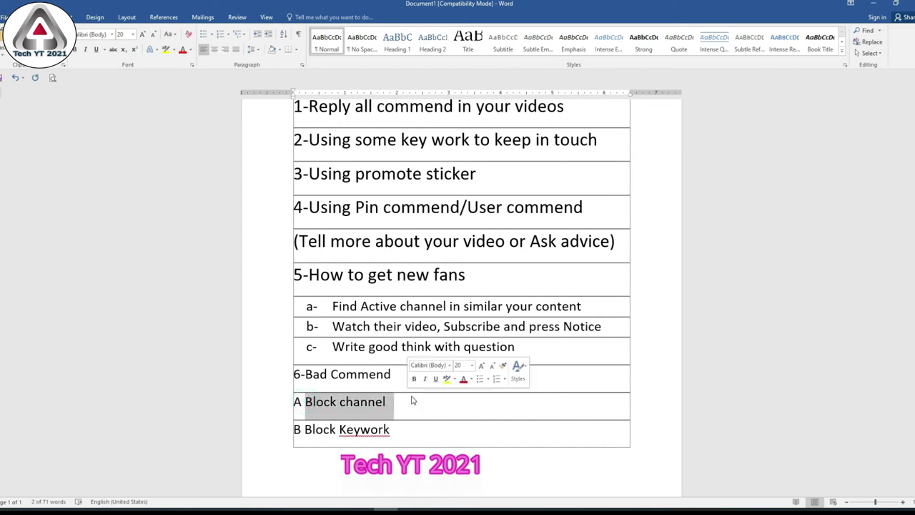
Step: Switch from the Word outline to the browser and bring up the channel dashboard in YouTube Studio
{"action": "left_click", "coordinate": [376, 404]}
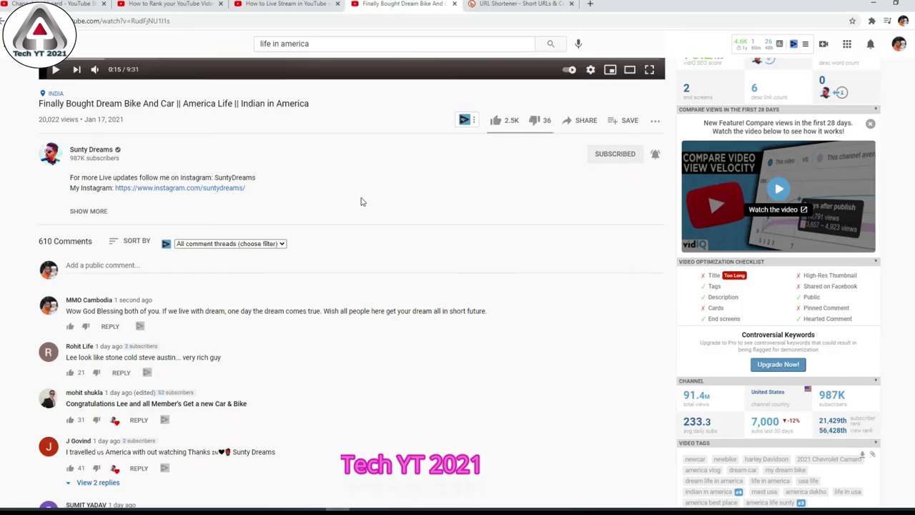
{"action": "scroll", "coordinate": [214, 122], "scroll_direction": "up", "scroll_amount": 5}
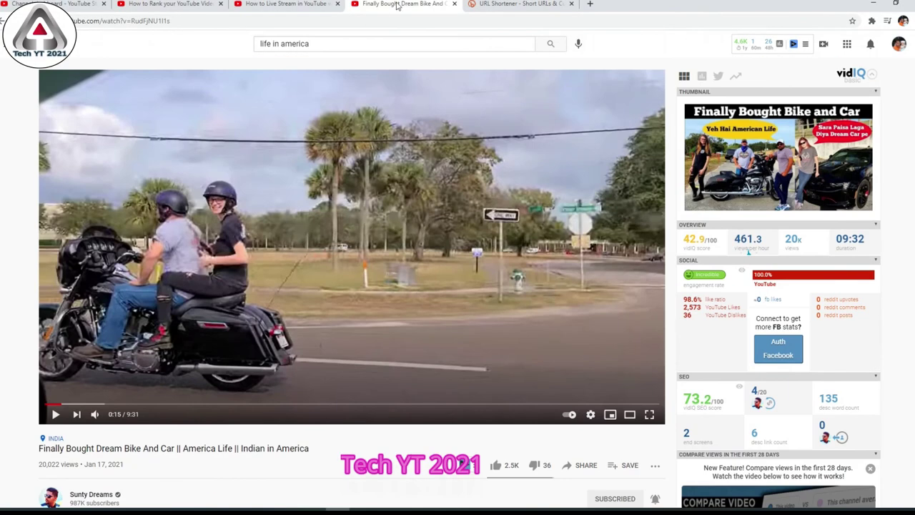
{"action": "left_click", "coordinate": [508, 3]}
{"action": "left_click", "coordinate": [379, 5]}
{"action": "left_click", "coordinate": [293, 5]}
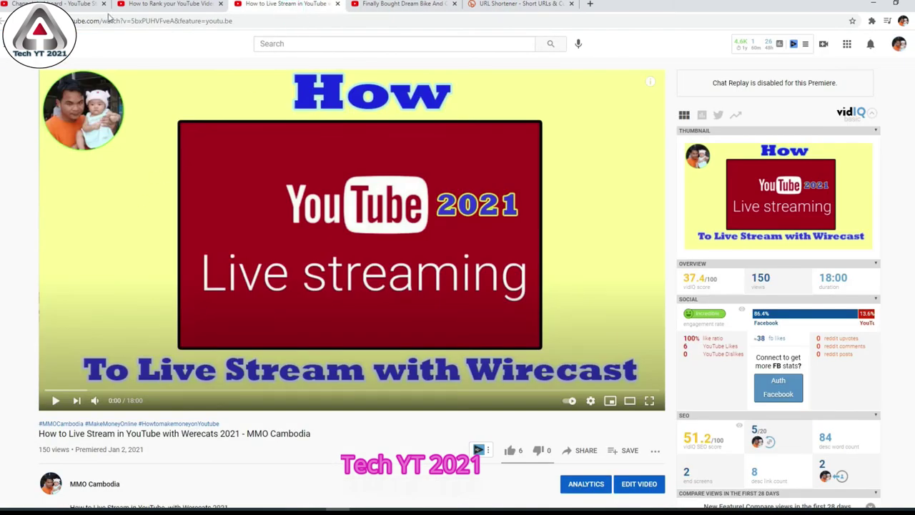
{"action": "left_click", "coordinate": [169, 5]}
{"action": "left_click", "coordinate": [61, 4]}
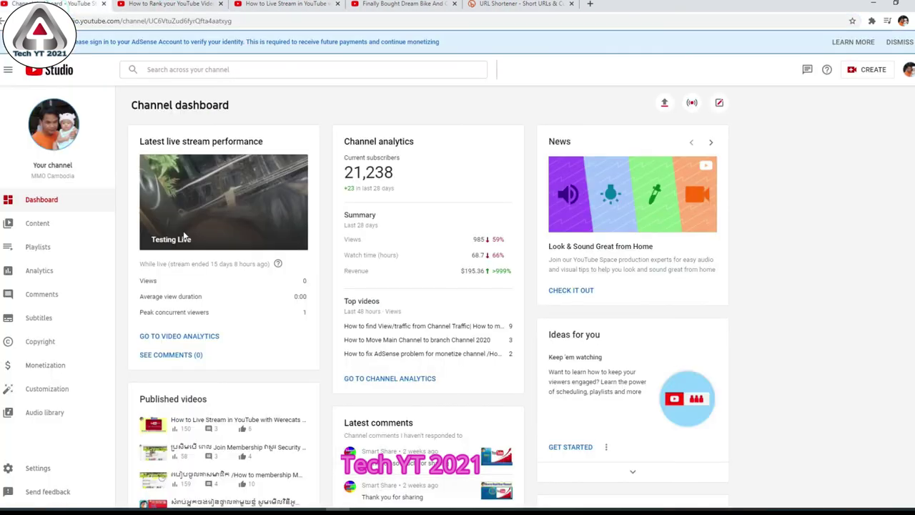
Step: Look through the channel's published comments that have no response and the comments held for review
{"action": "left_click", "coordinate": [41, 295]}
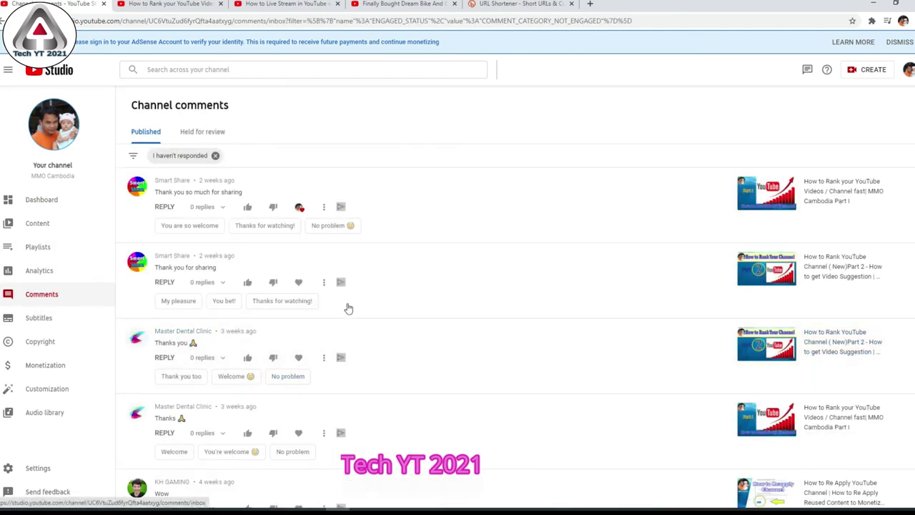
{"action": "scroll", "coordinate": [417, 328], "scroll_direction": "down", "scroll_amount": 8}
{"action": "scroll", "coordinate": [306, 286], "scroll_direction": "up", "scroll_amount": 4}
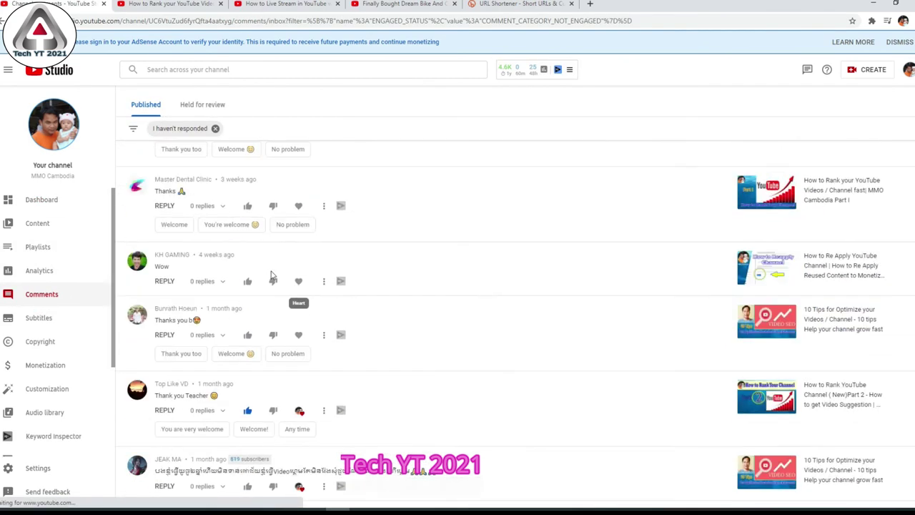
{"action": "left_click", "coordinate": [204, 103]}
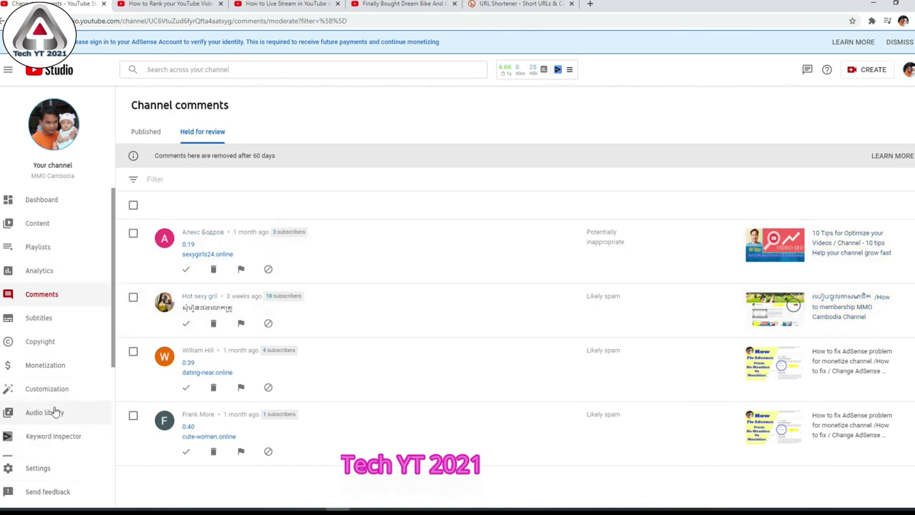
Step: In the channel's community settings, add "Fuck" and "Fucking" as blocked words, enable Block links, and save
{"action": "left_click", "coordinate": [40, 468]}
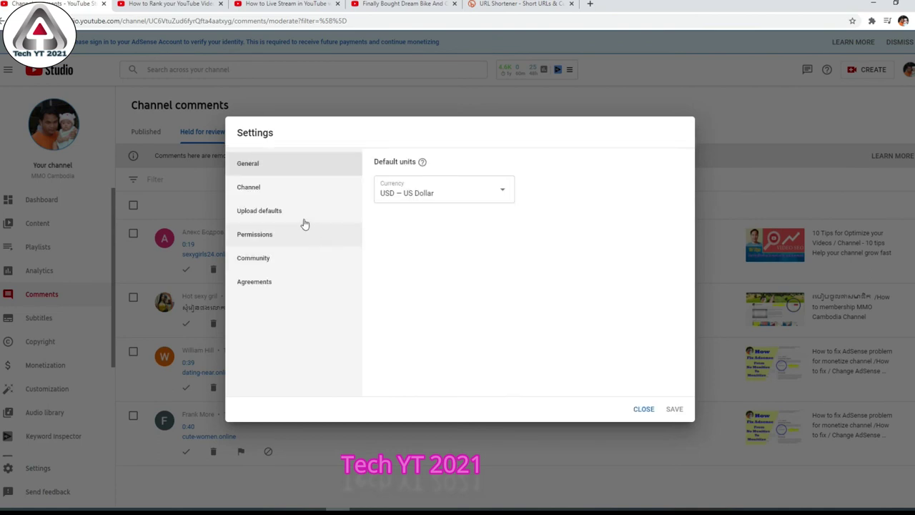
{"action": "left_click", "coordinate": [257, 261]}
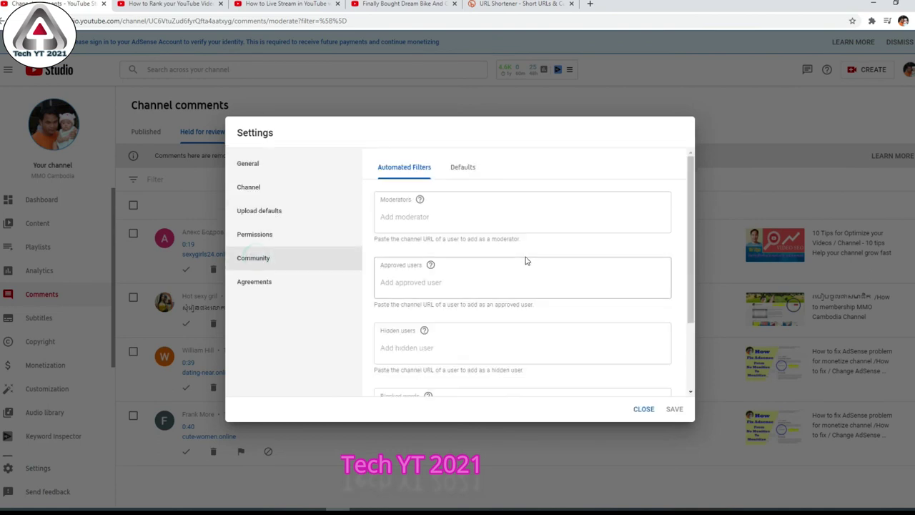
{"action": "scroll", "coordinate": [465, 279], "scroll_direction": "down", "scroll_amount": 3}
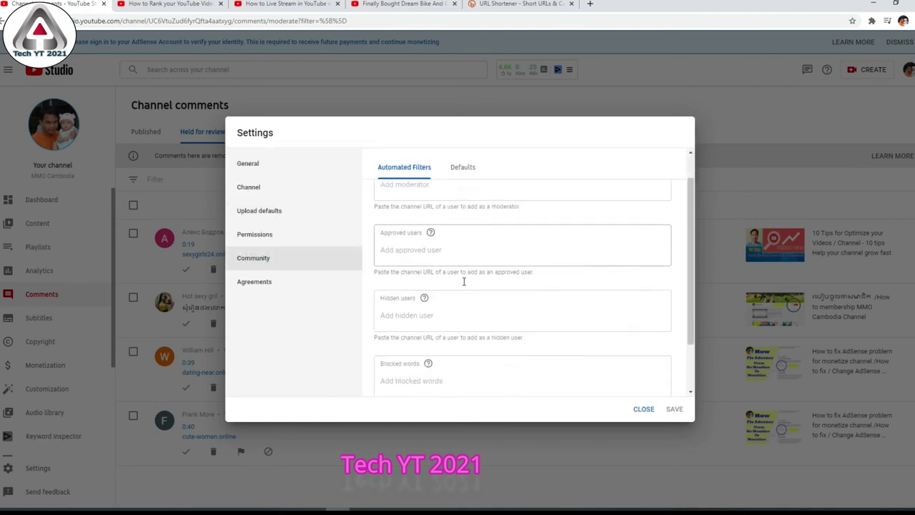
{"action": "left_click", "coordinate": [410, 319]}
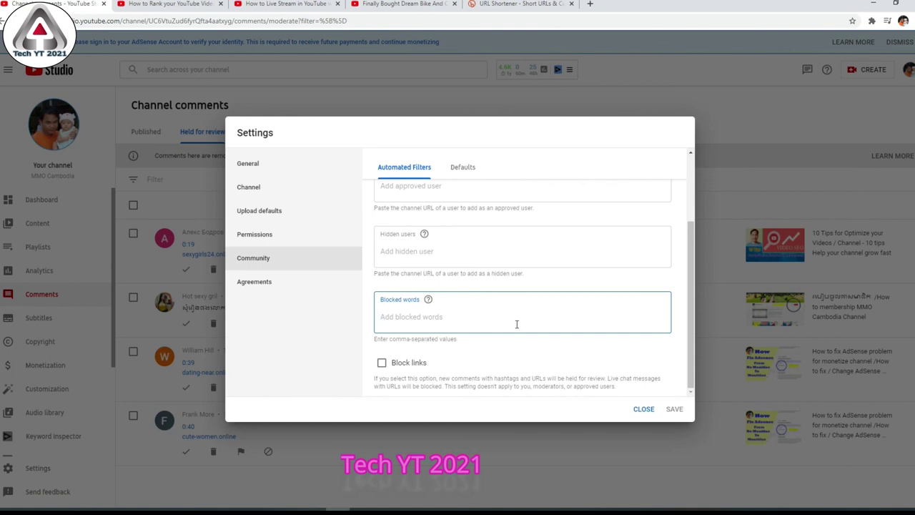
{"action": "type", "text": "Fuck"}
{"action": "key", "text": "Return"}
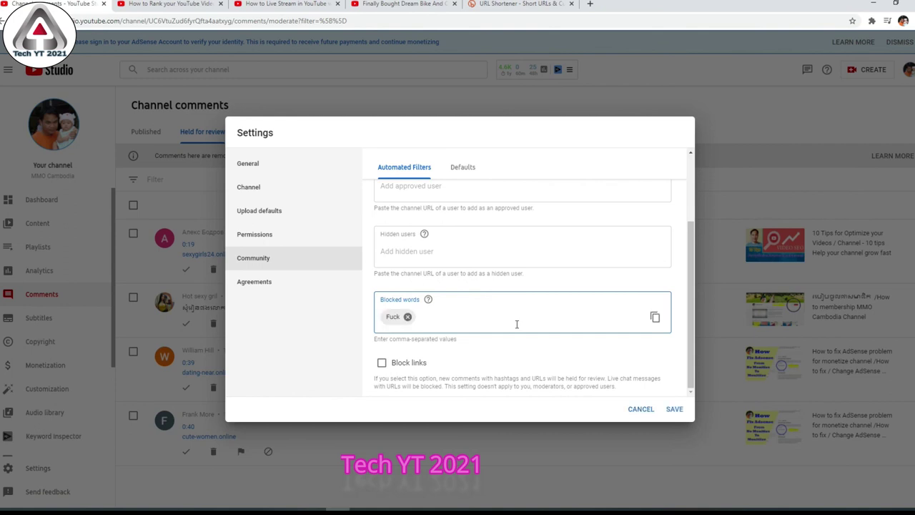
{"action": "type", "text": "Fucking"}
{"action": "key", "text": "Return"}
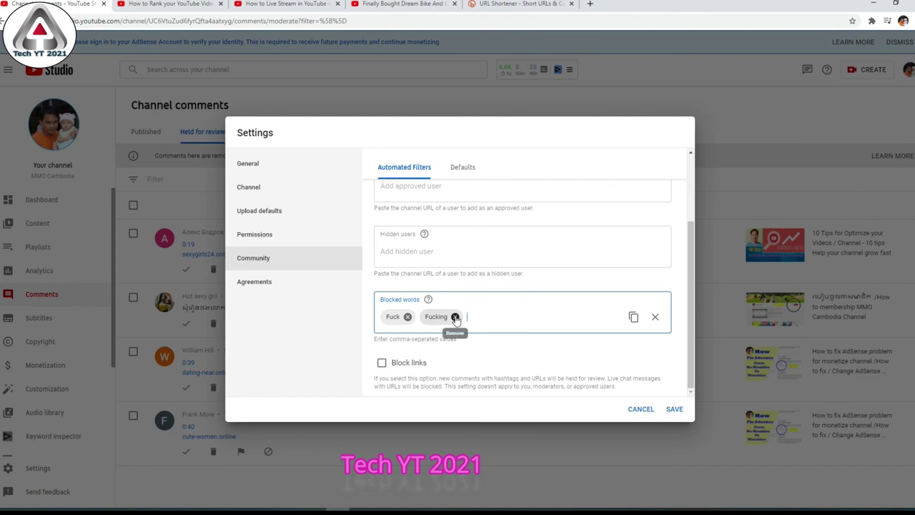
{"action": "left_click", "coordinate": [380, 364]}
{"action": "left_click", "coordinate": [673, 412]}
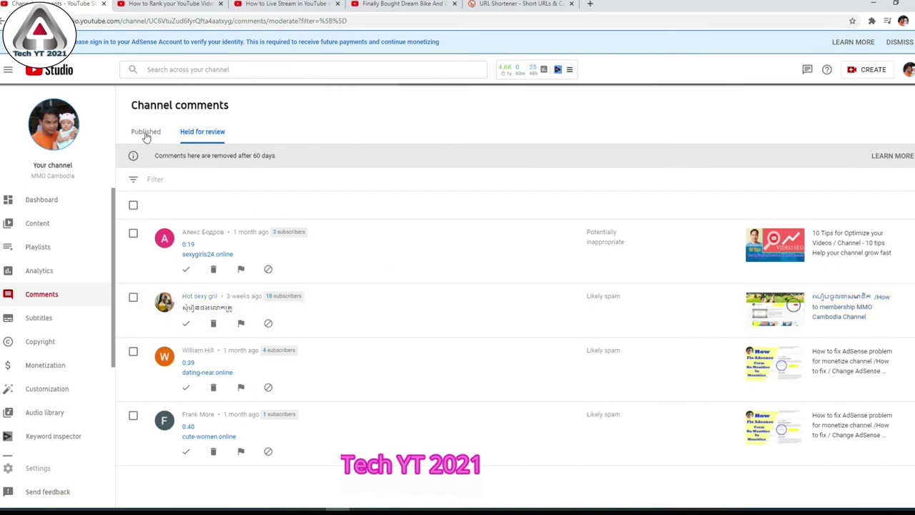
Step: Check the moderation options for the published comment "Thank you for sharing" and return to the comments held for review
{"action": "left_click", "coordinate": [146, 133]}
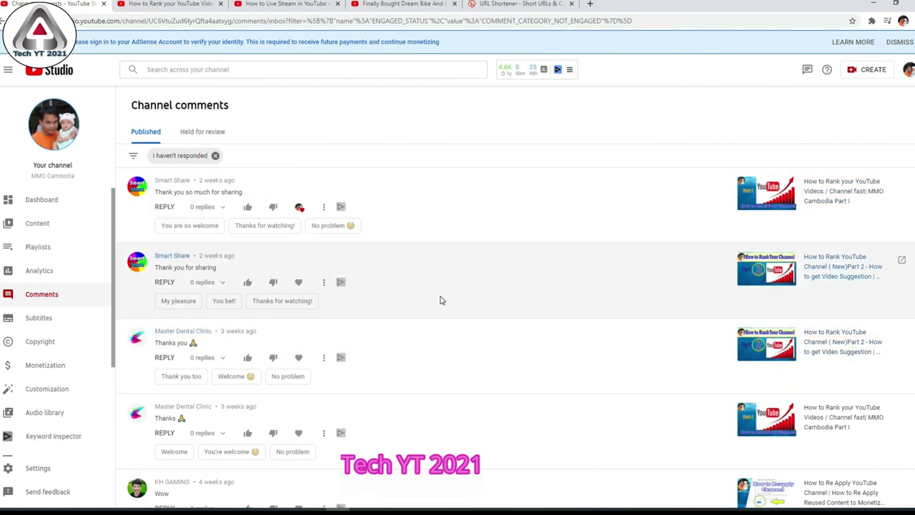
{"action": "scroll", "coordinate": [439, 309], "scroll_direction": "down", "scroll_amount": 2}
{"action": "scroll", "coordinate": [439, 309], "scroll_direction": "up", "scroll_amount": 2}
{"action": "left_click", "coordinate": [324, 282]}
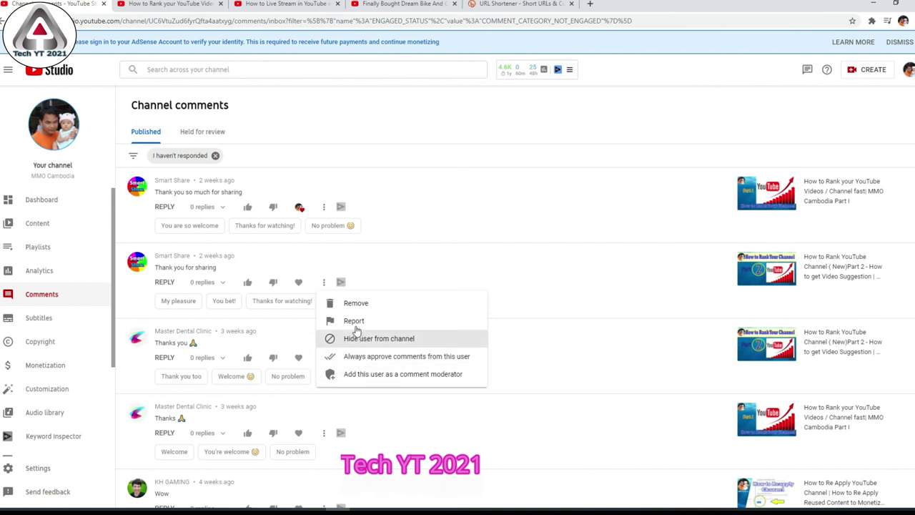
{"action": "left_click", "coordinate": [374, 262]}
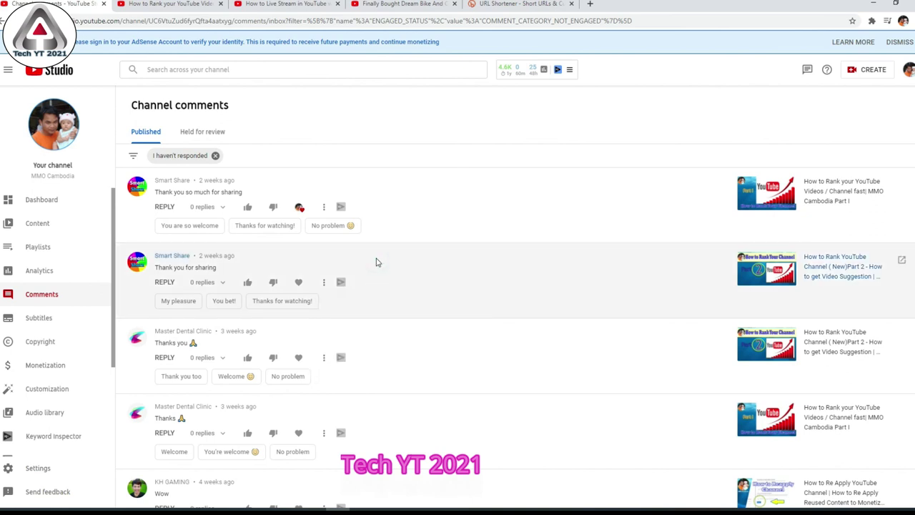
{"action": "left_click", "coordinate": [195, 132]}
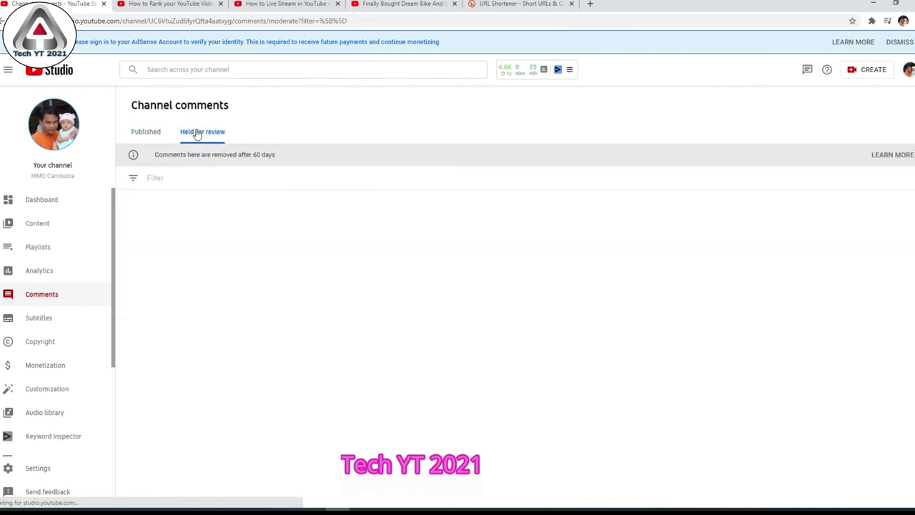